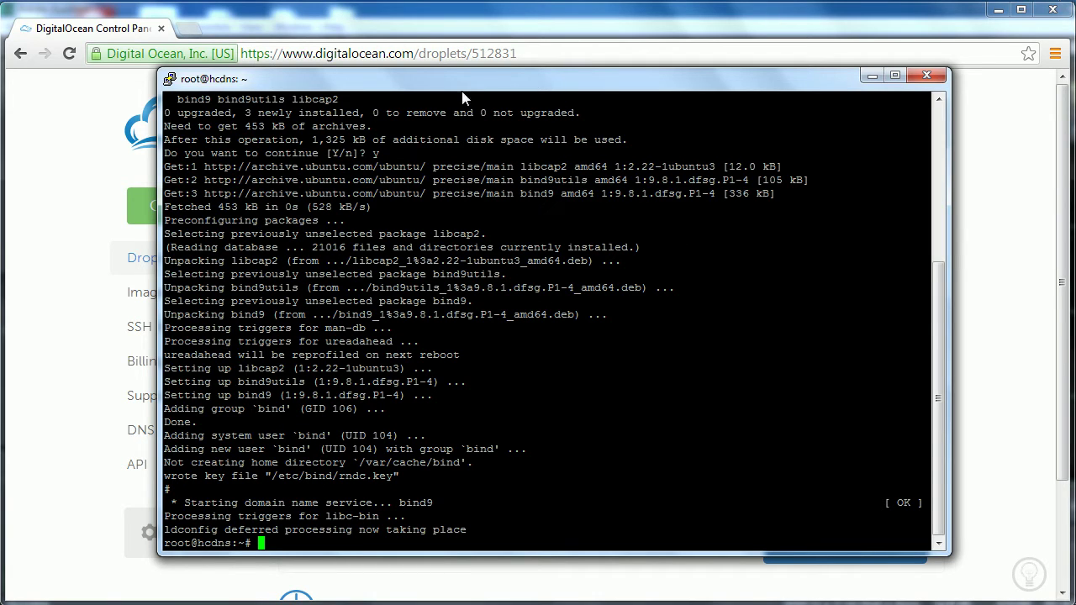
Open the Windows Control Panel, search it for "adapter" and show the network connections
left_click_drag(438, 85, 469, 80)
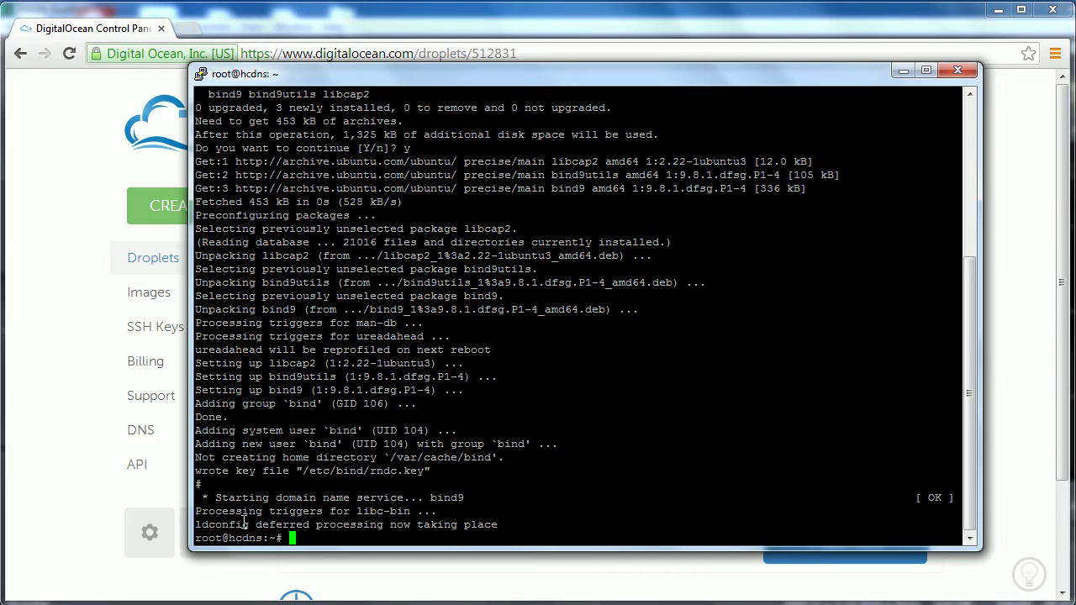
key("super")
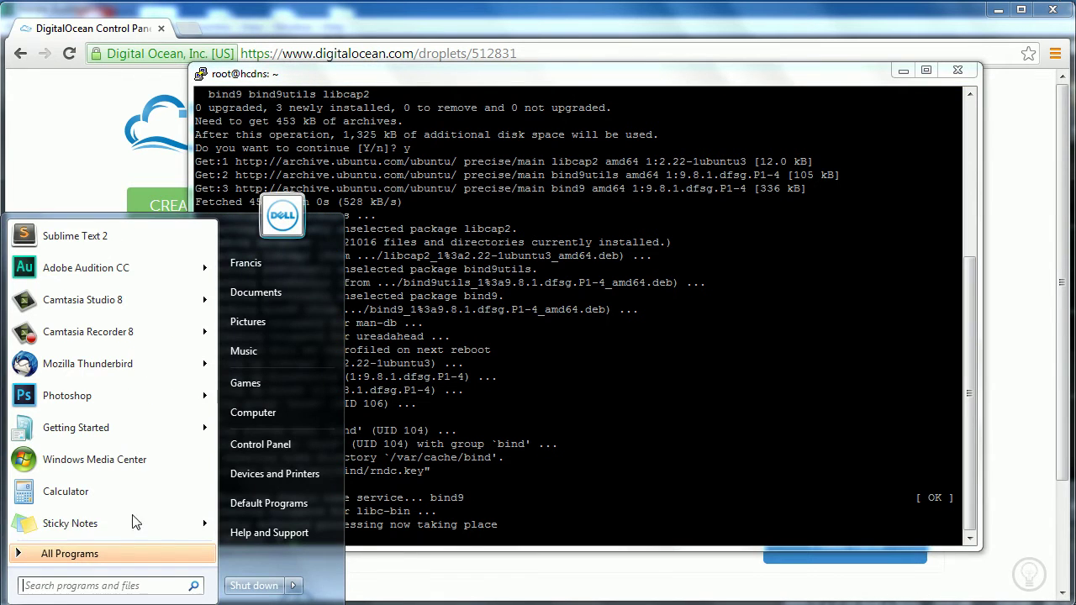
left_click(252, 448)
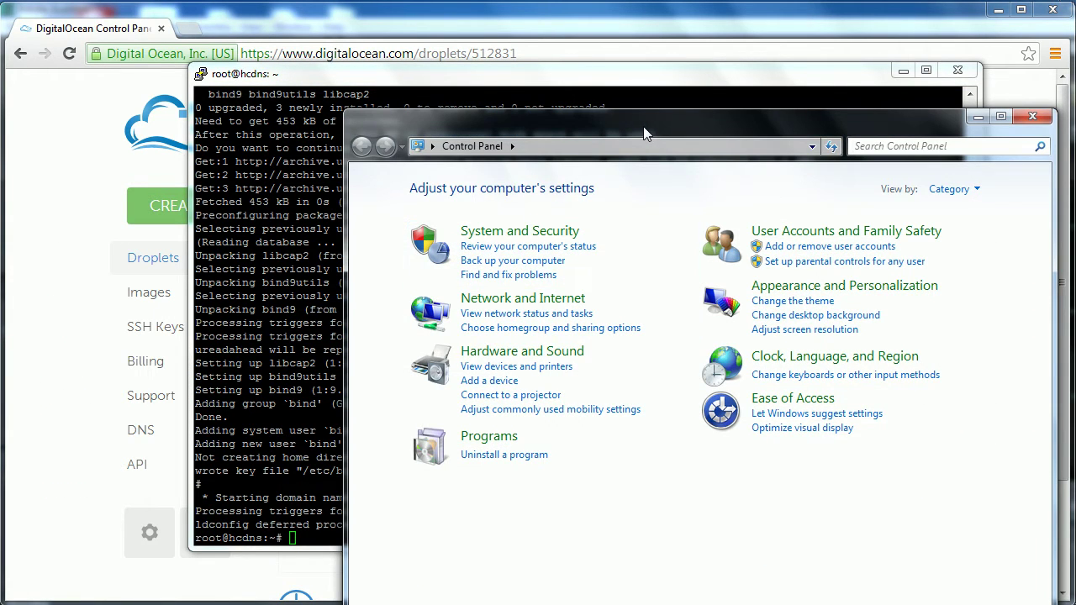
left_click_drag(643, 126, 513, 75)
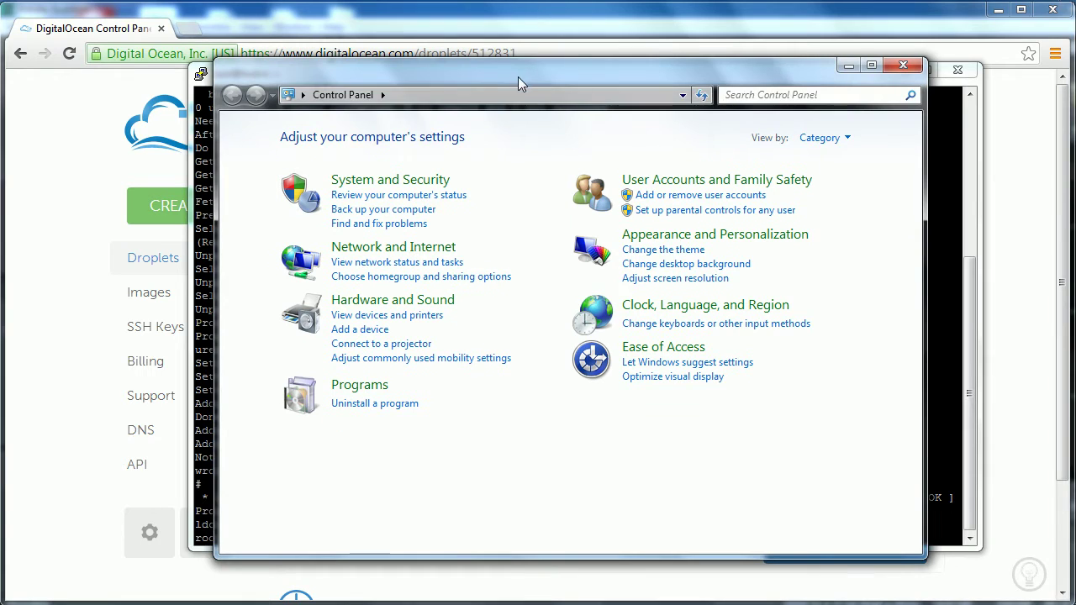
left_click(758, 102)
type("adapter")
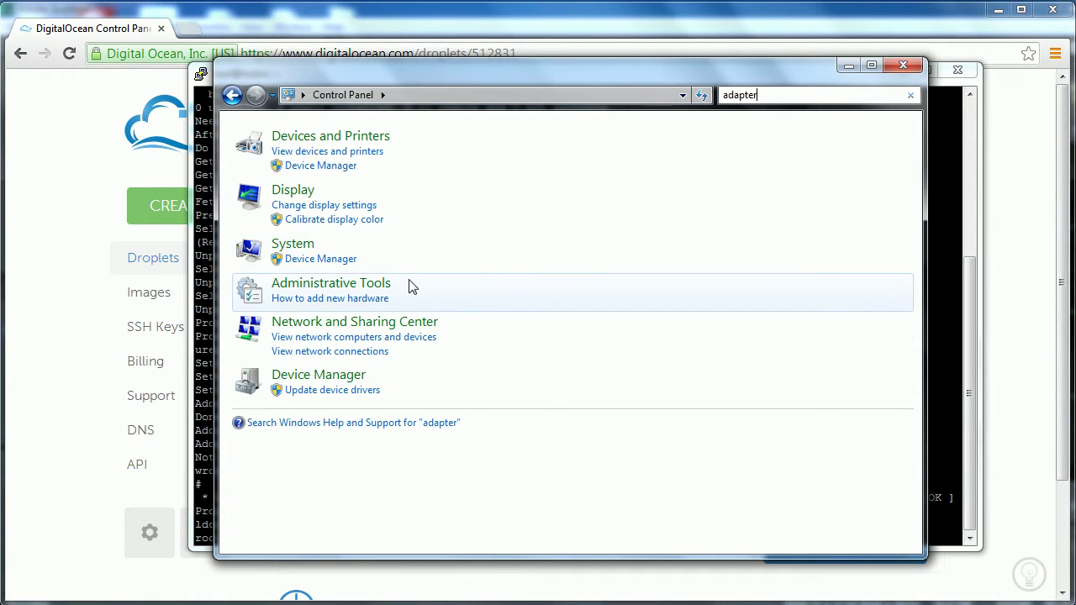
left_click(369, 354)
Open the Internet Protocol Version 4 (TCP/IPv4) properties of the Wireless Network Connection
left_click(709, 153)
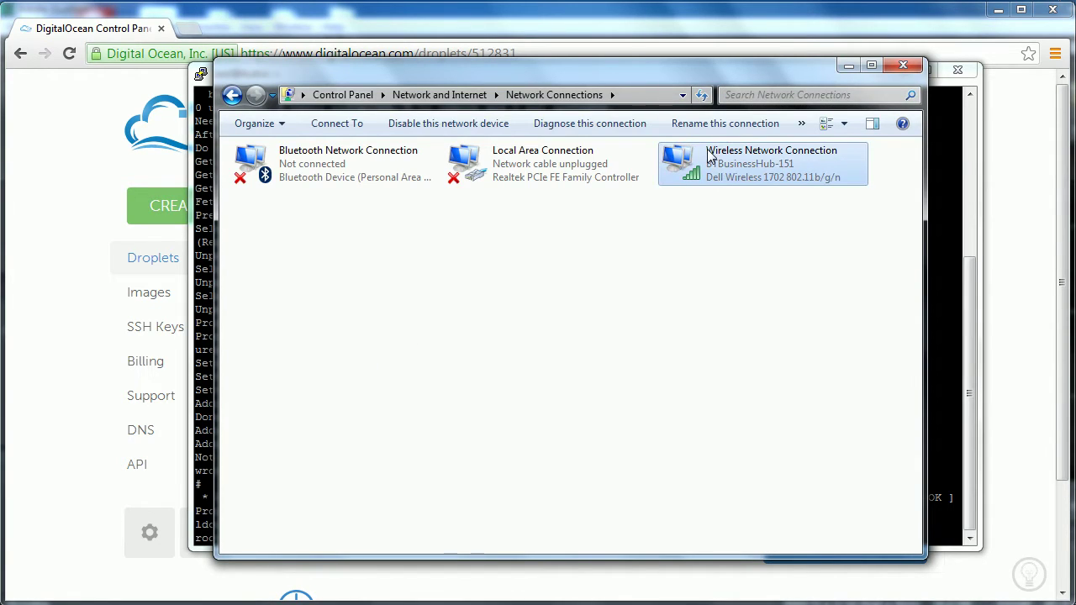
right_click(707, 149)
left_click(778, 329)
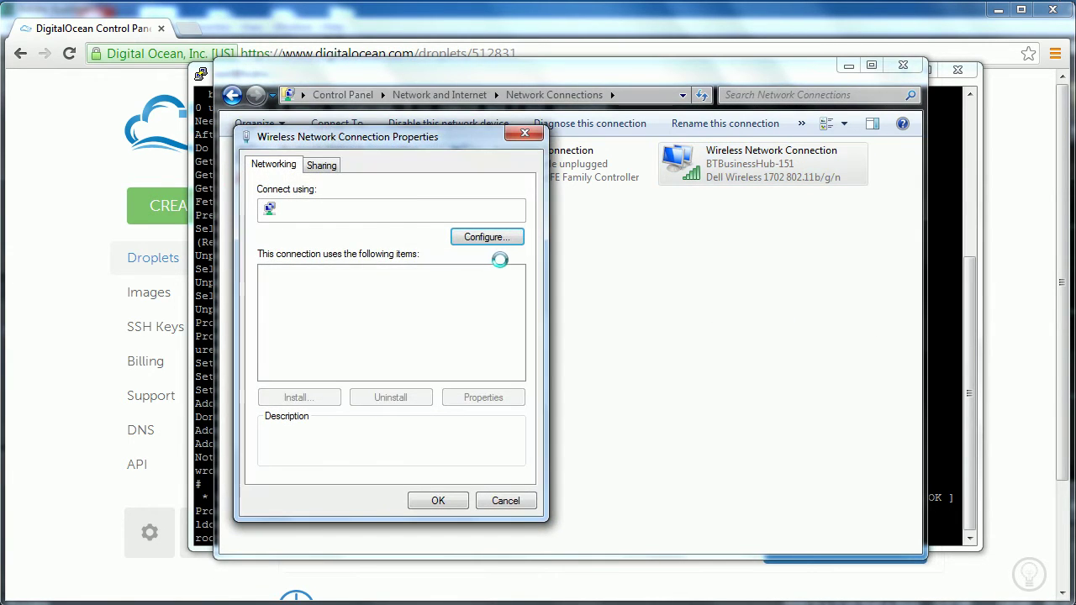
left_click_drag(365, 147, 562, 156)
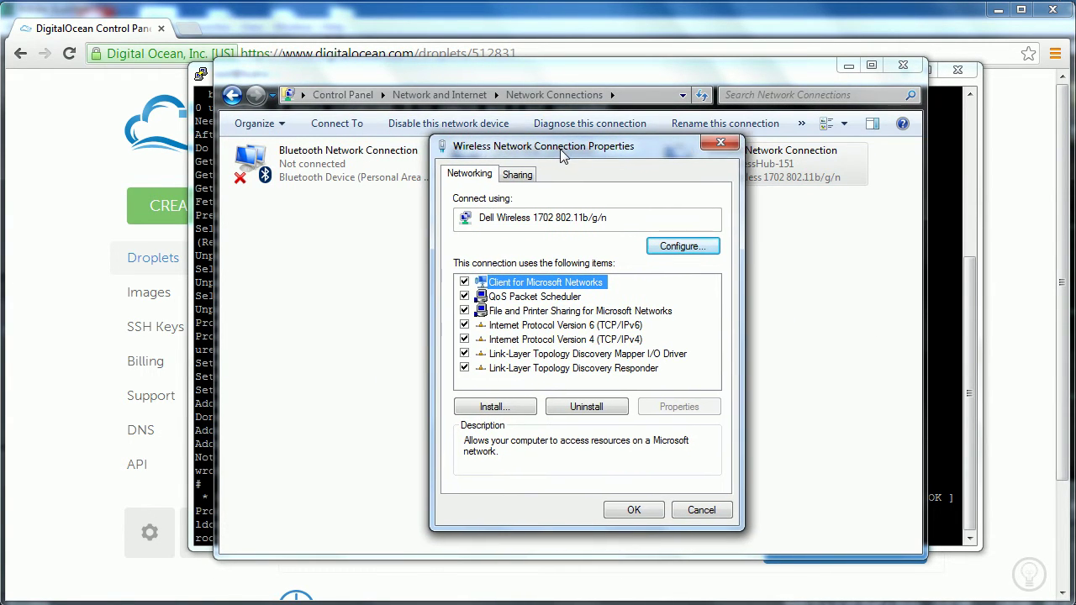
left_click(557, 339)
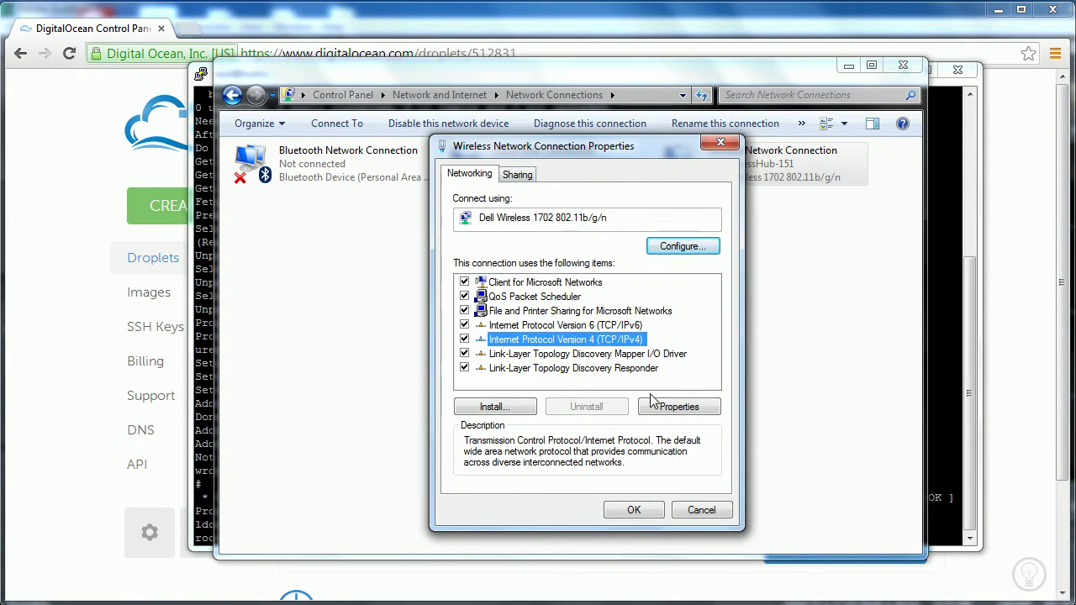
left_click(654, 407)
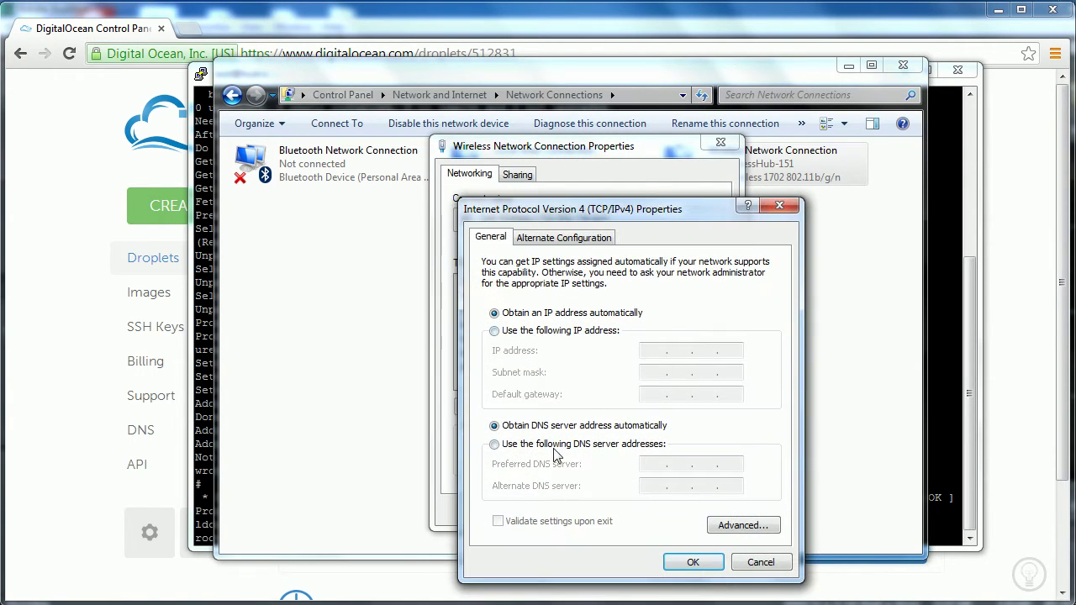
left_click_drag(630, 217, 509, 133)
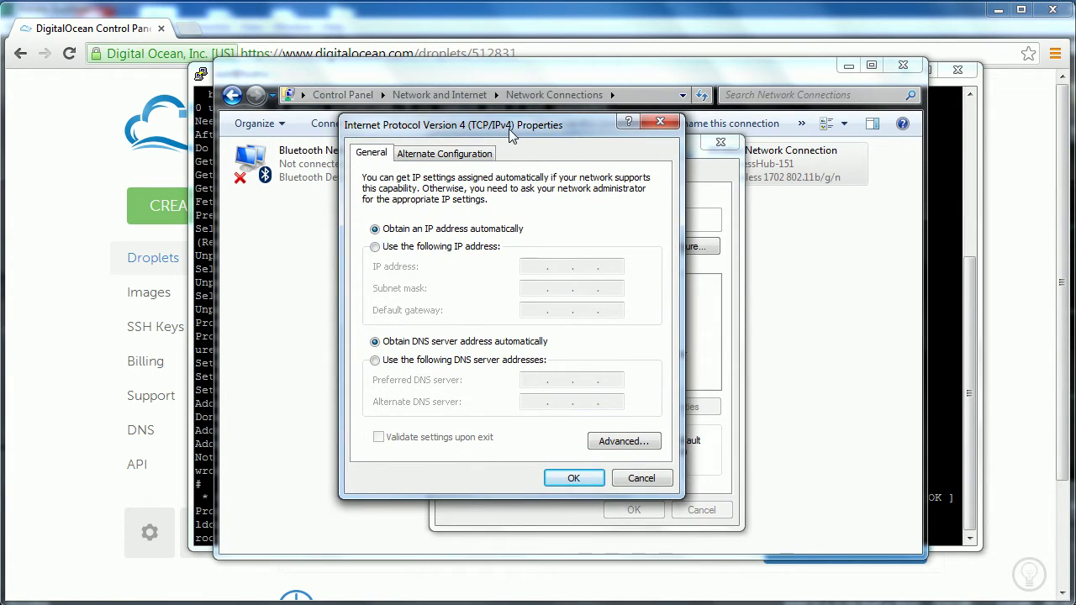
Switch the connection to manually specified DNS servers and set the alternate DNS server to 8.8.8.8
left_click(461, 361)
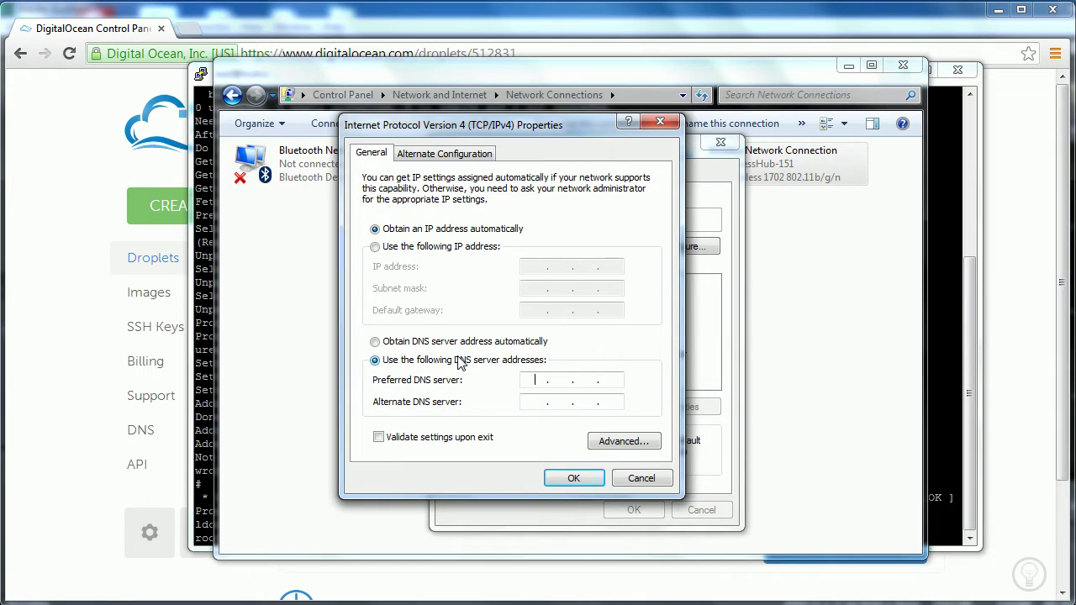
left_click(535, 405)
type("8")
type("8.8.8")
Copy the hcdns droplet's IP address 162.243.9.141 as the preferred DNS server, save the connection settings and close Network Connections
left_click(541, 383)
left_click(107, 187)
double_click(394, 202)
key("ctrl+c")
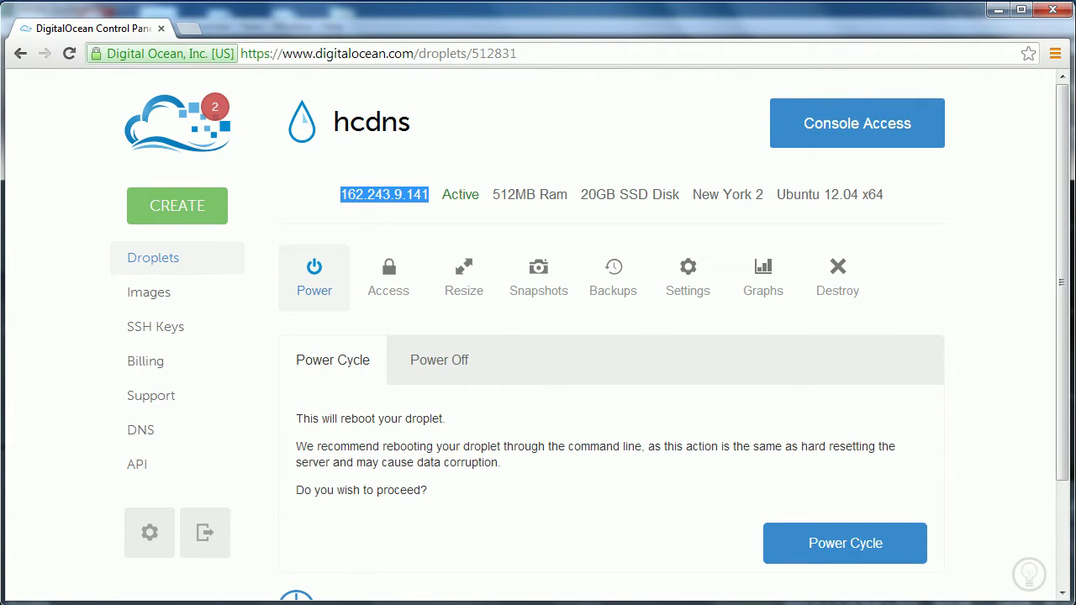
left_click(433, 600)
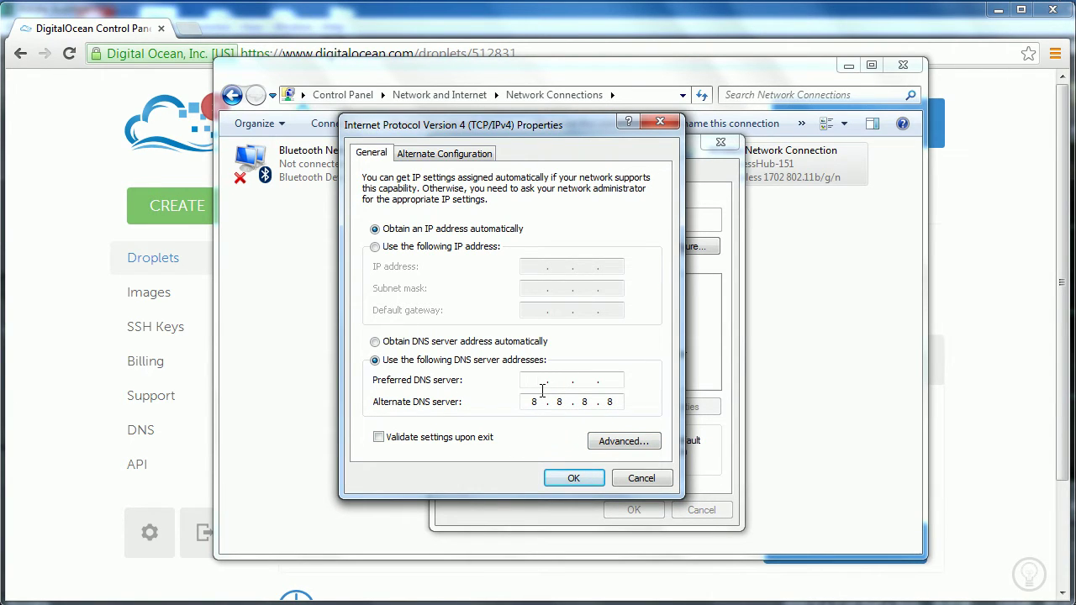
key("ctrl+v")
left_click(572, 479)
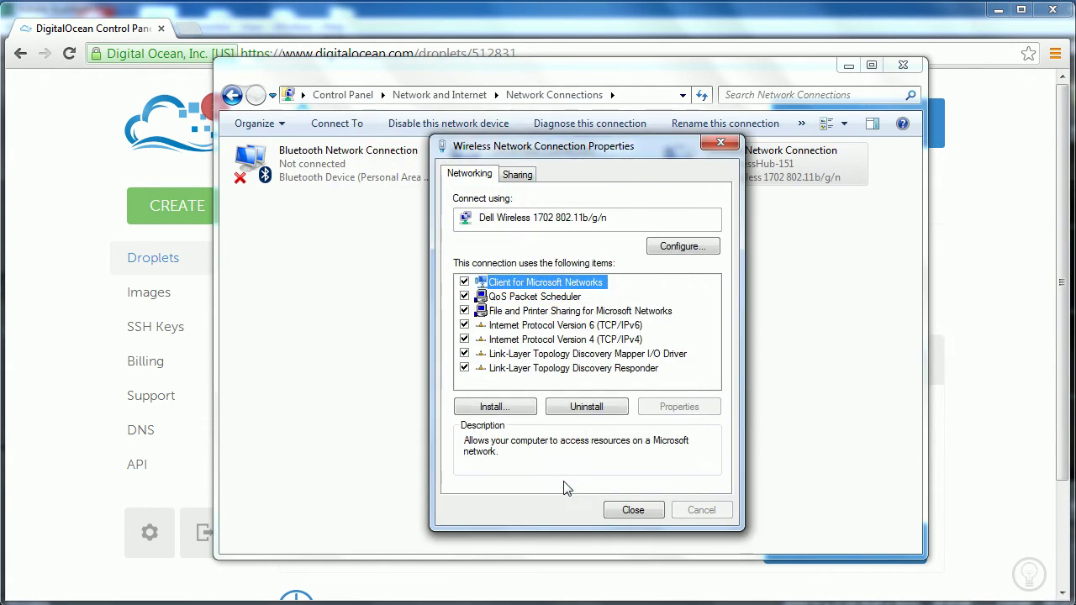
left_click(620, 502)
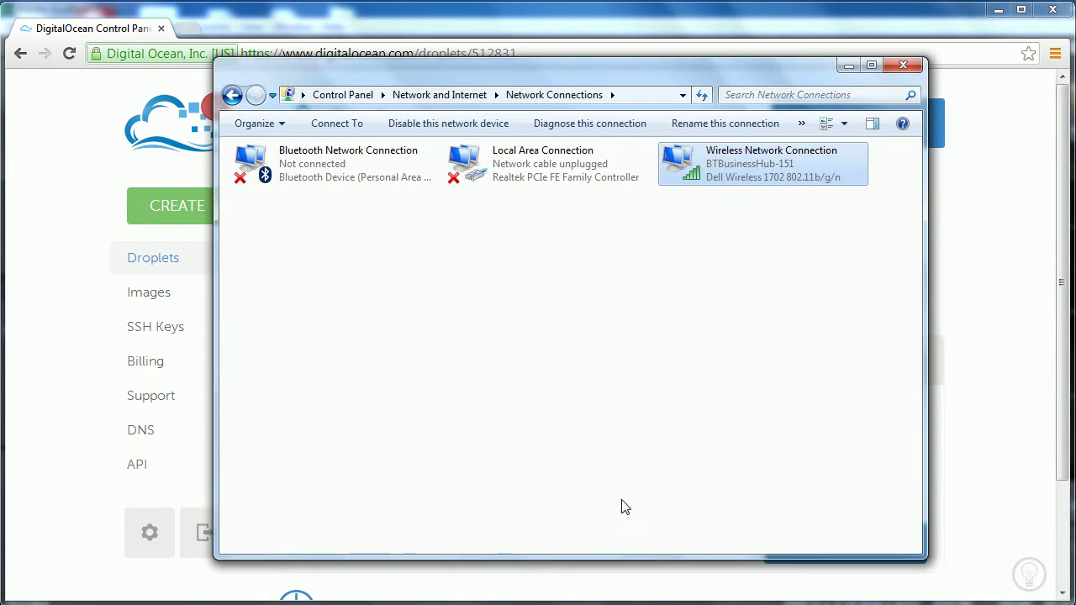
left_click(908, 64)
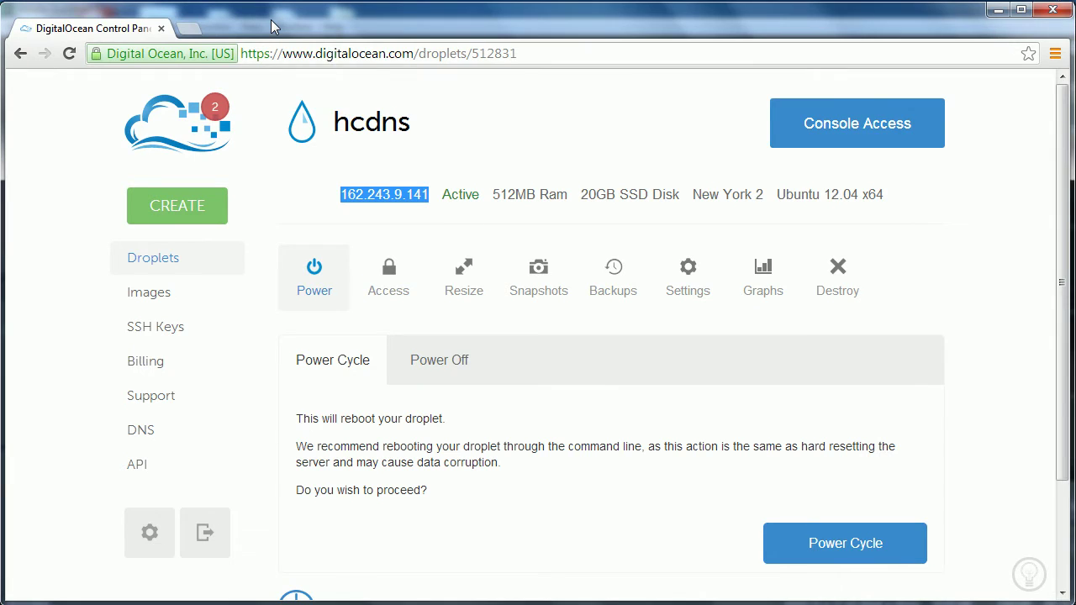
Test the new DNS settings by loading howcode.org in a separate browser tab, and close that tab
key("ctrl+t")
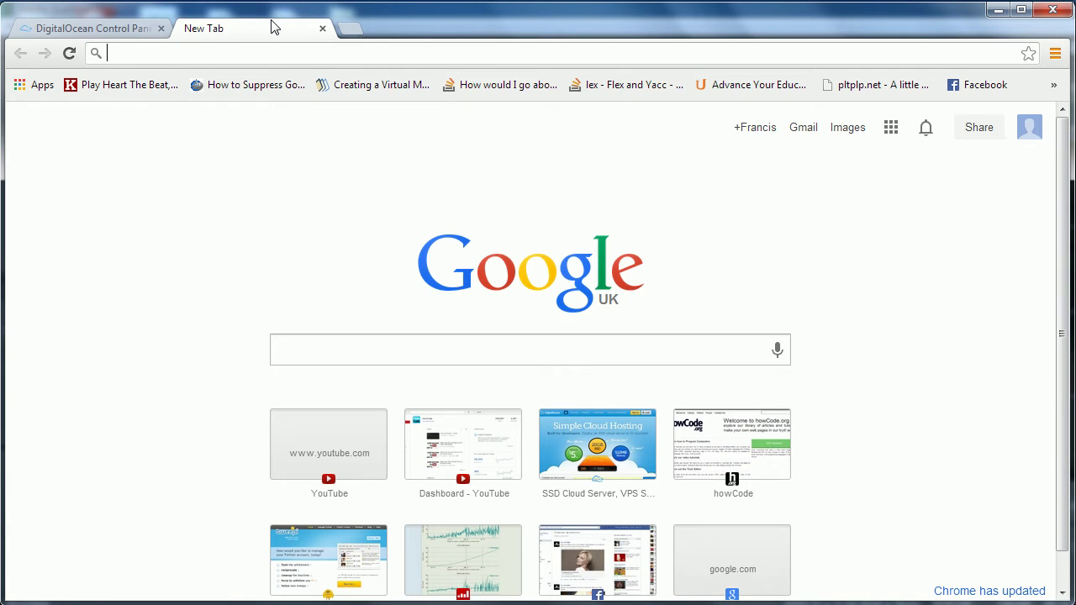
type("howcode.org")
key("Return")
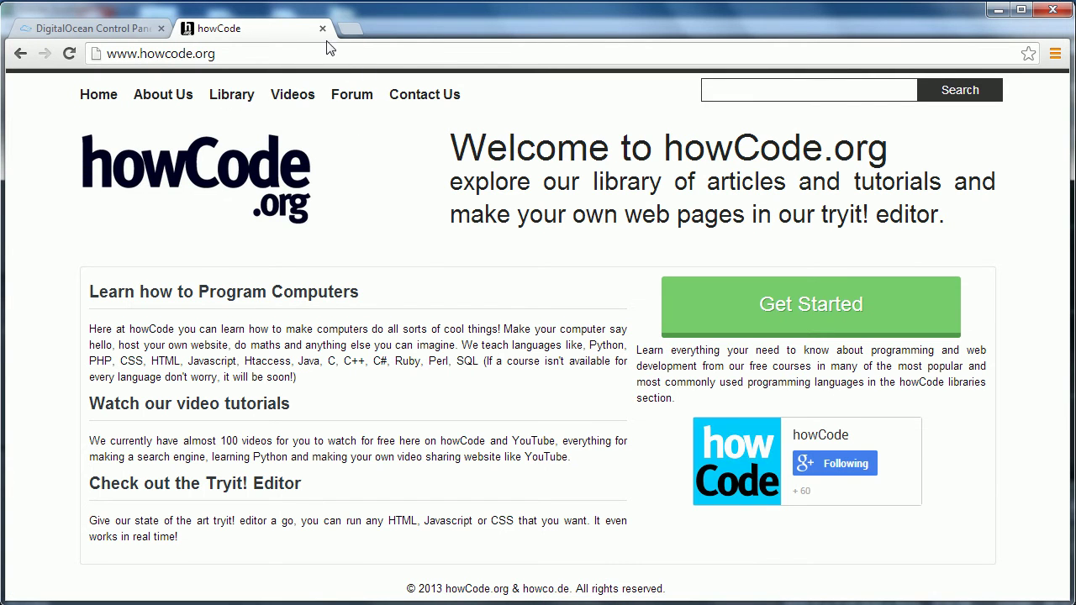
left_click(322, 30)
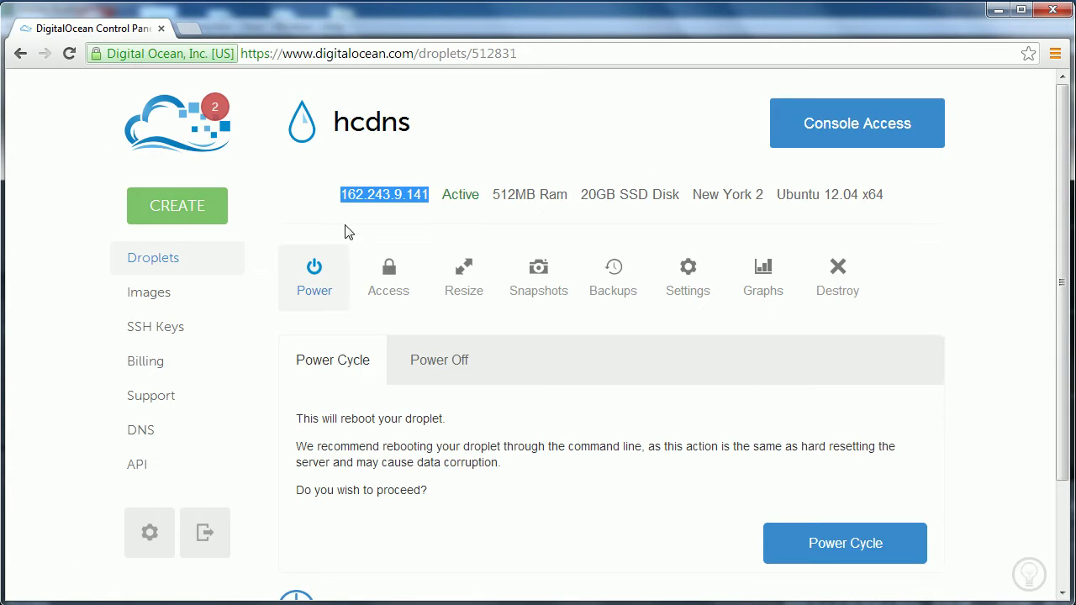
left_click(564, 376)
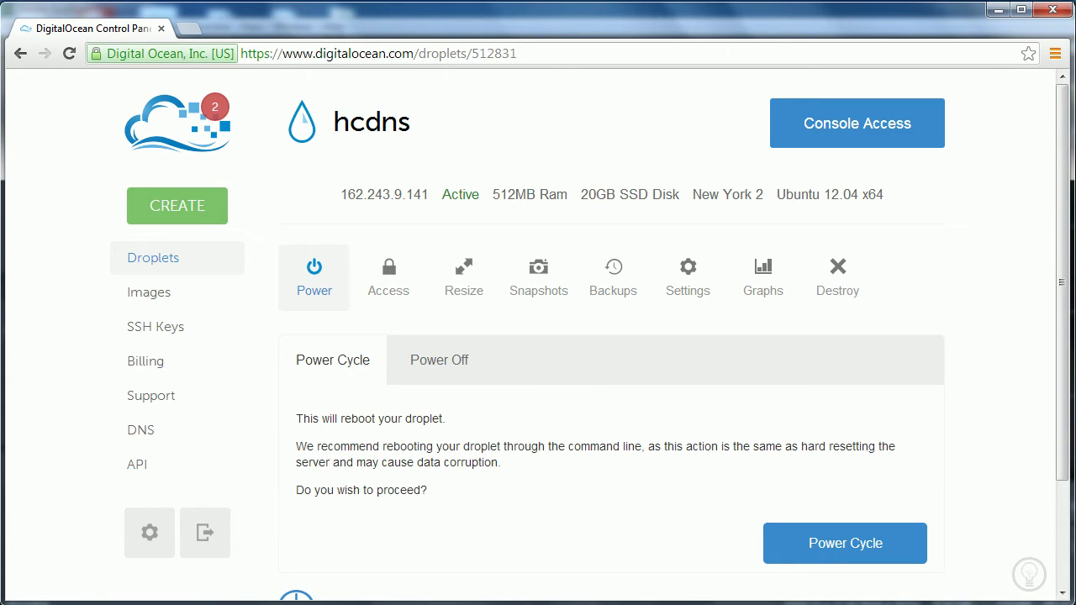
Switch to the PuTTY terminal, change to the /etc/bind directory and list its files
key("alt+Tab")
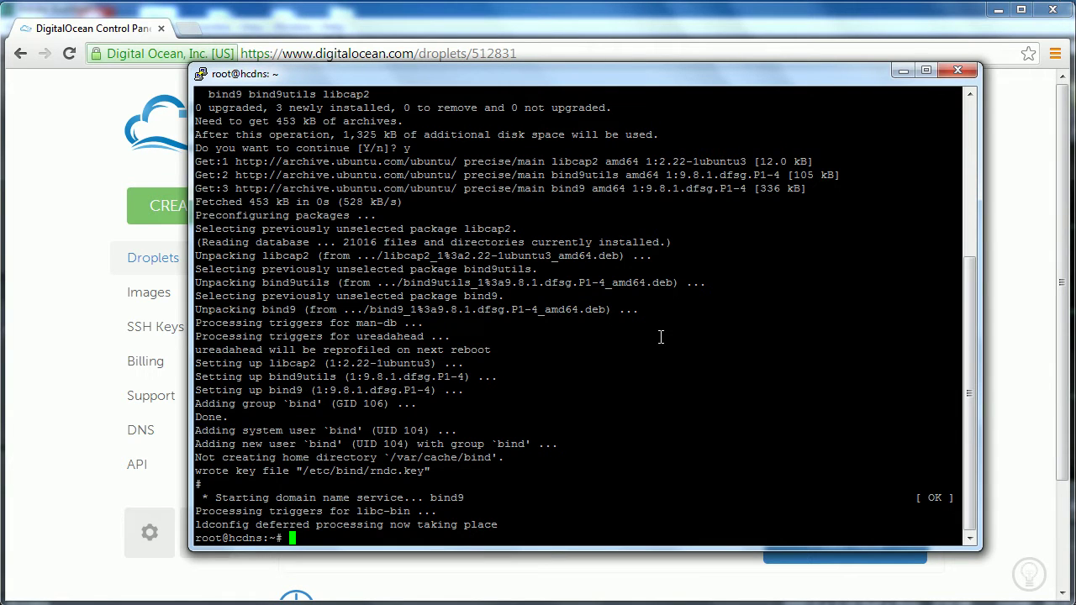
type("cd /etc/bind")
key("Return")
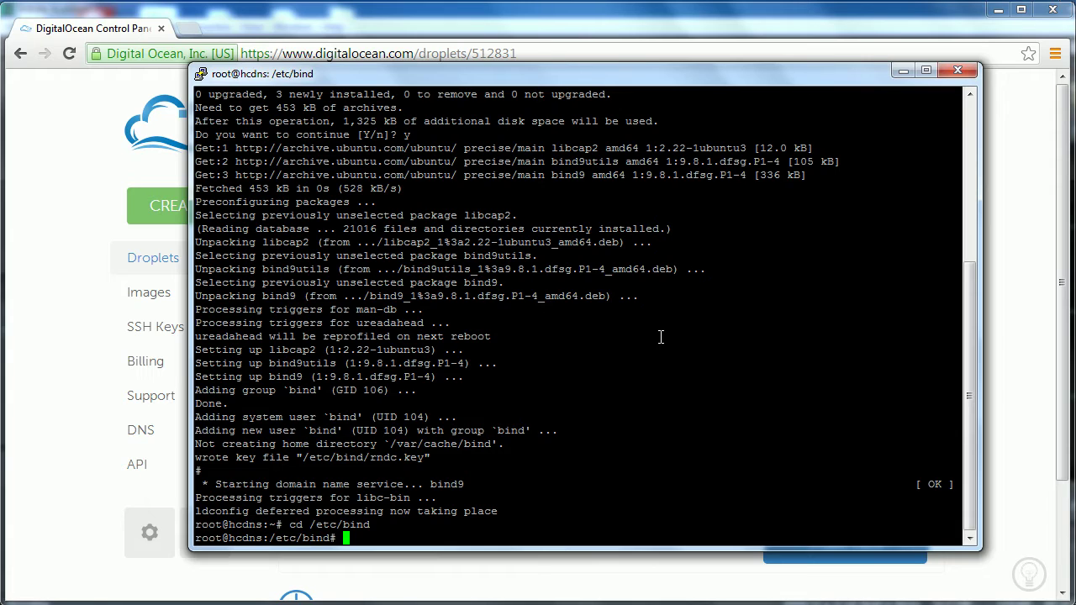
type("ls")
key("Return")
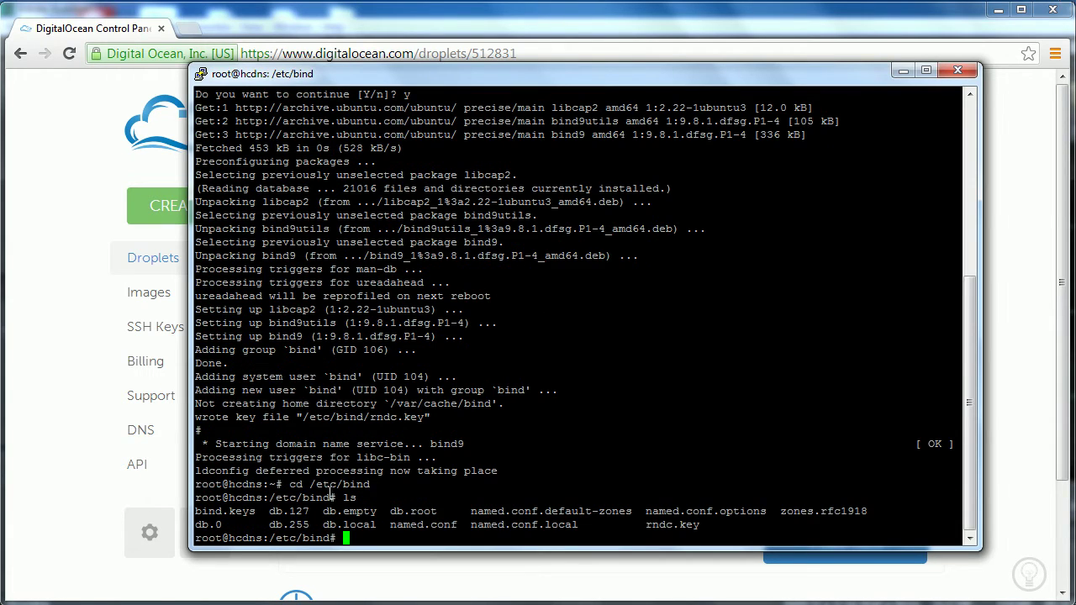
left_click_drag(366, 498, 343, 497)
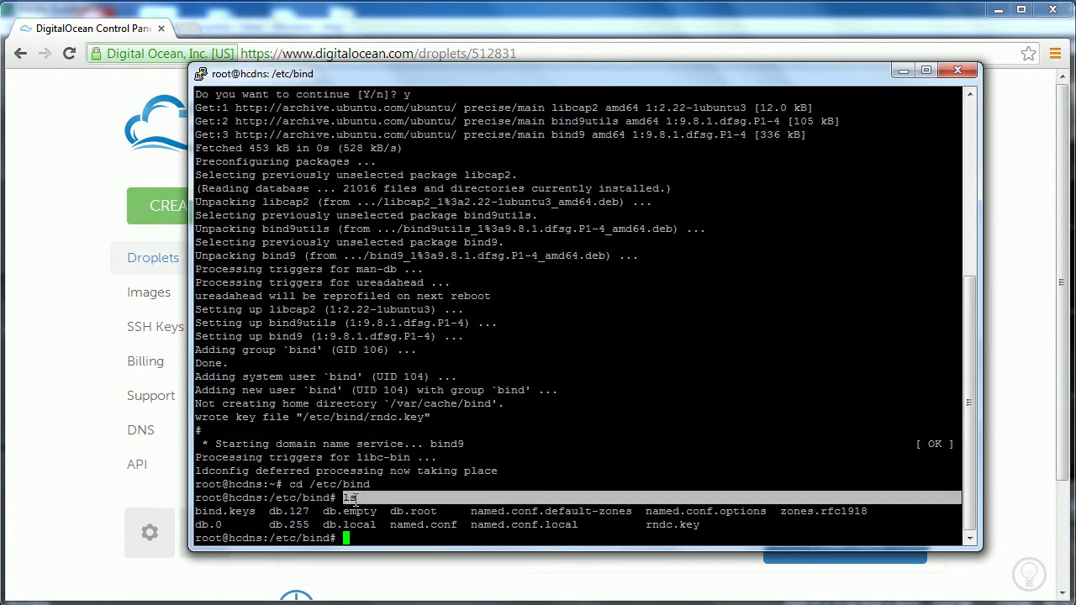
left_click(380, 511)
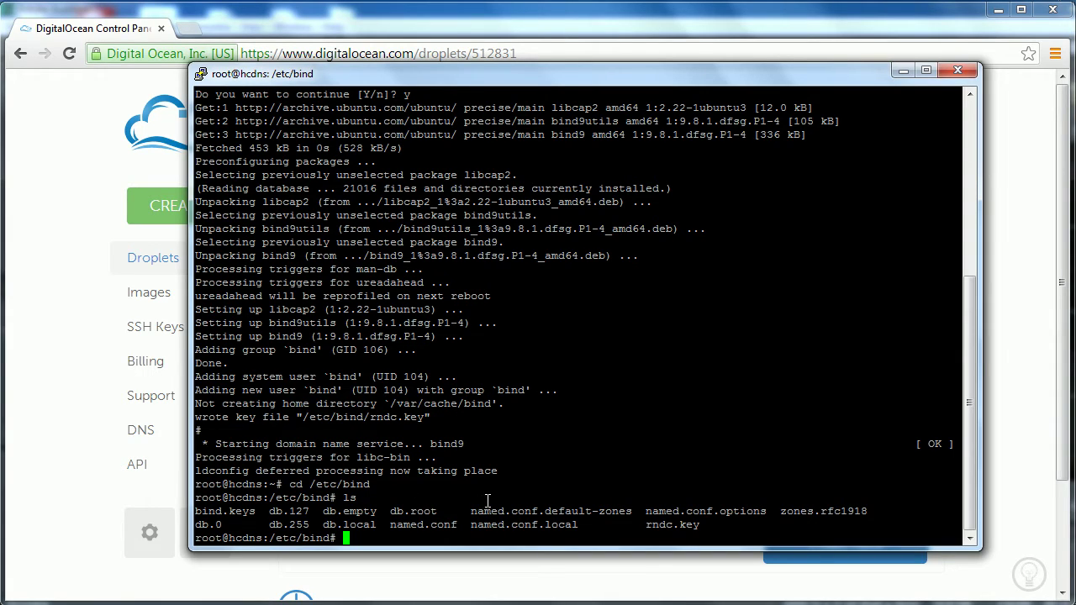
Create a directory named zones in /etc/bind and open named.conf.local in nano
type("mkdir zones")
key("Return")
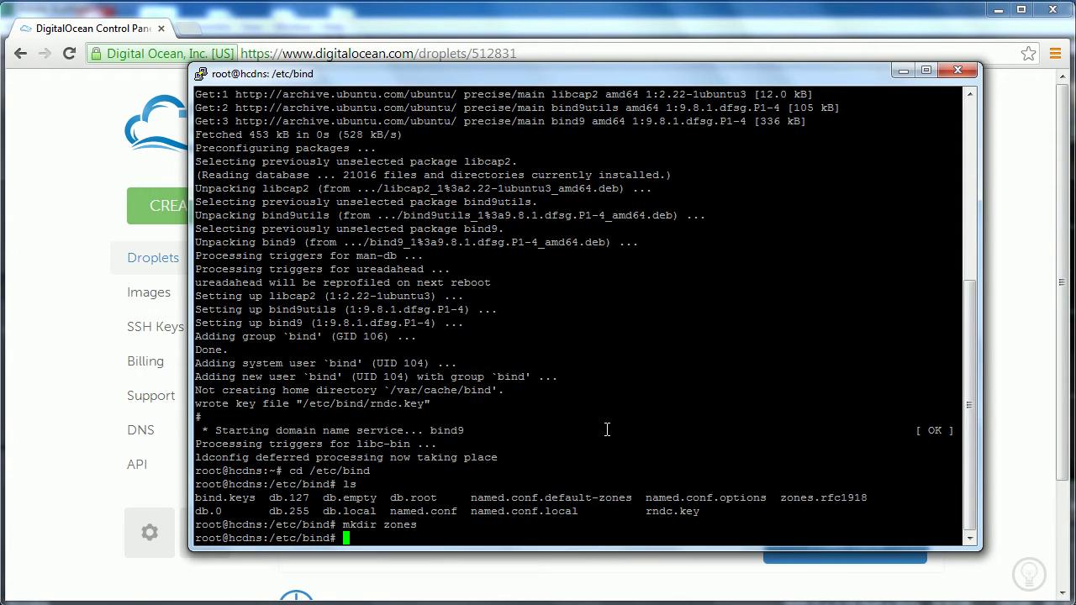
type("nano")
type("named.conf.local")
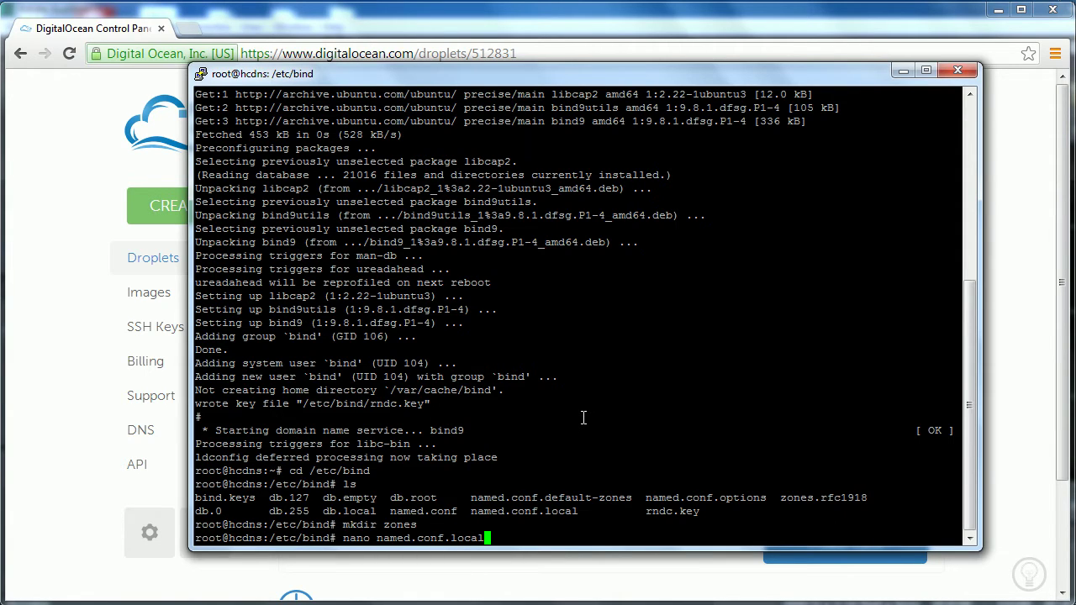
key("Return")
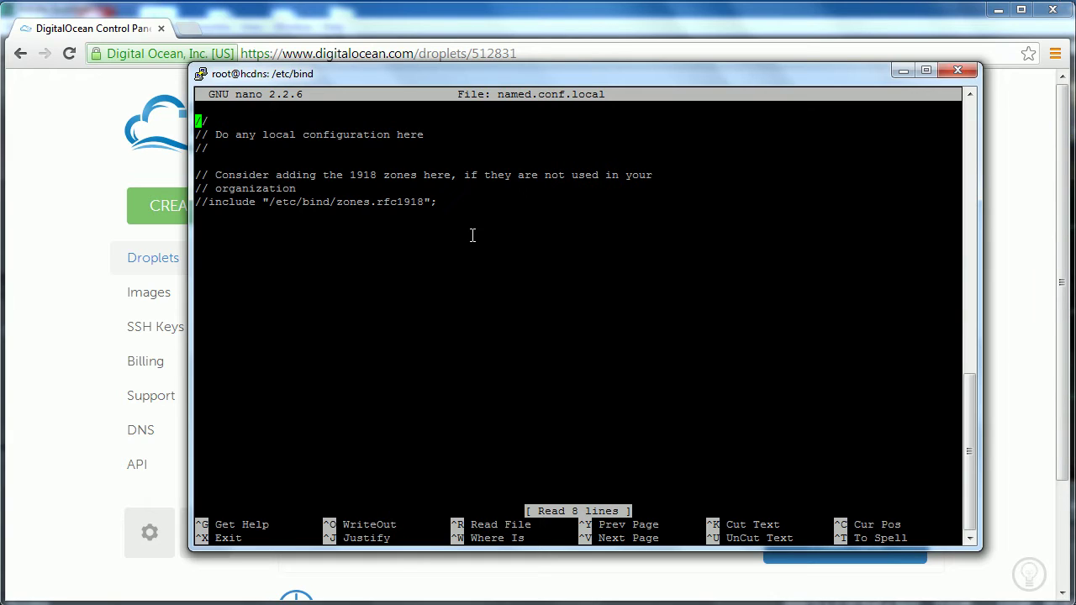
Add a zone declaration named "hc" at the end of named.conf.local
key("Down")
key("Down")
key("Down")
key("Down")
key("Down")
key("Down")
key("Down")
key("Down")
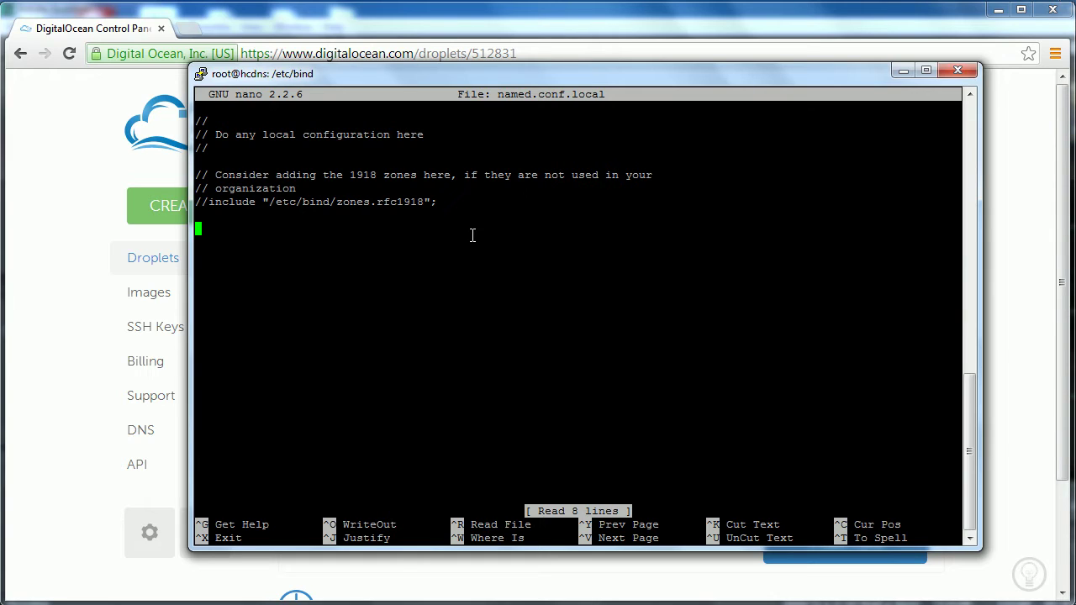
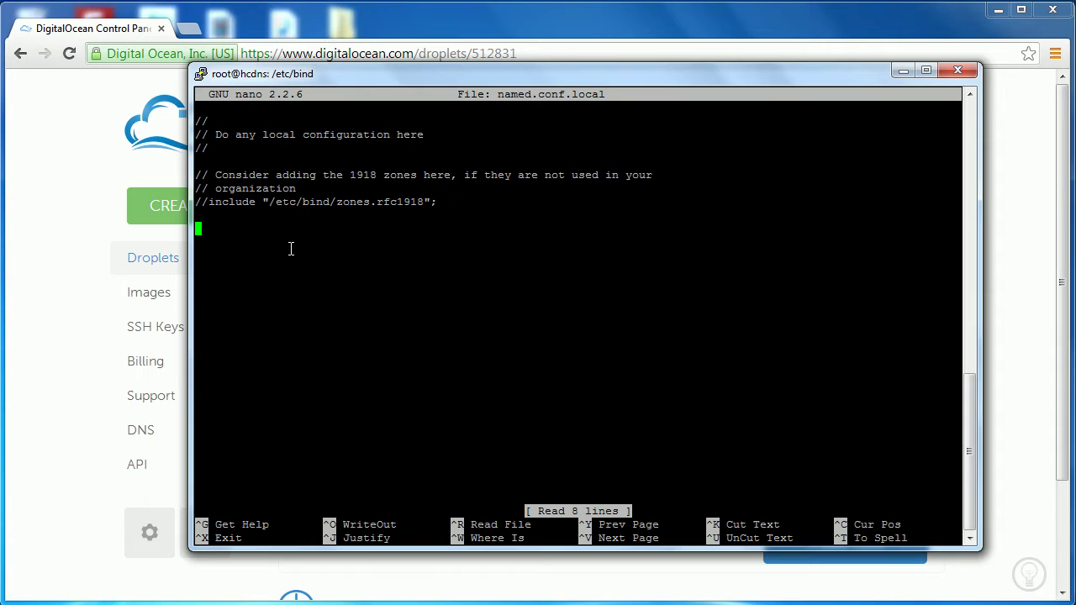
type("zone \"\"")
key("Left")
type("hc")
key("Right")
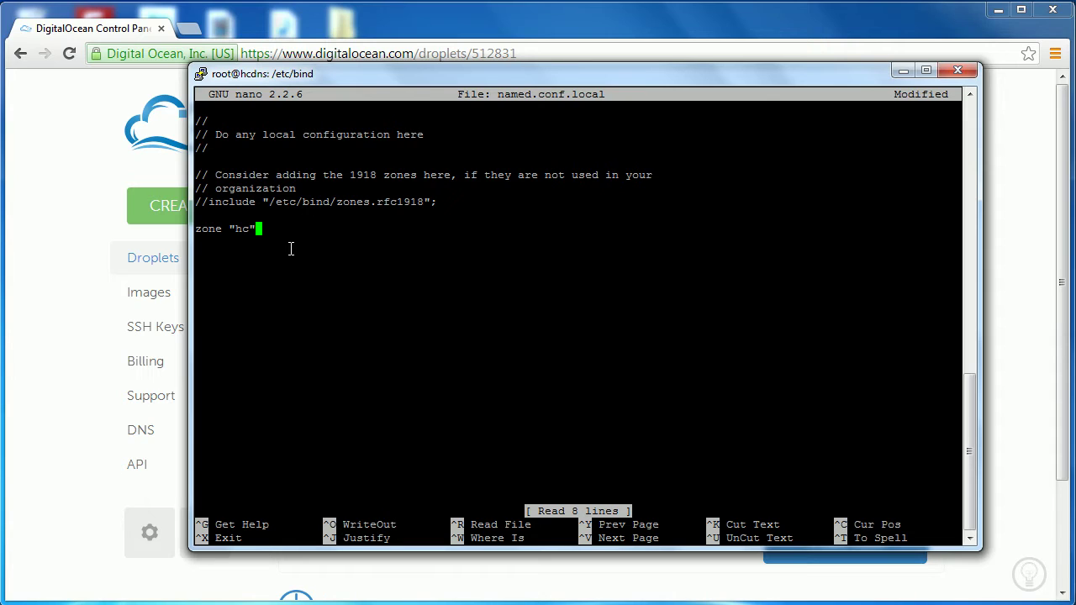
Give the "hc" zone a block in curly braces, ending with a semicolon
type("{")
key("Return")
key("Return")
type("}")
key("Up")
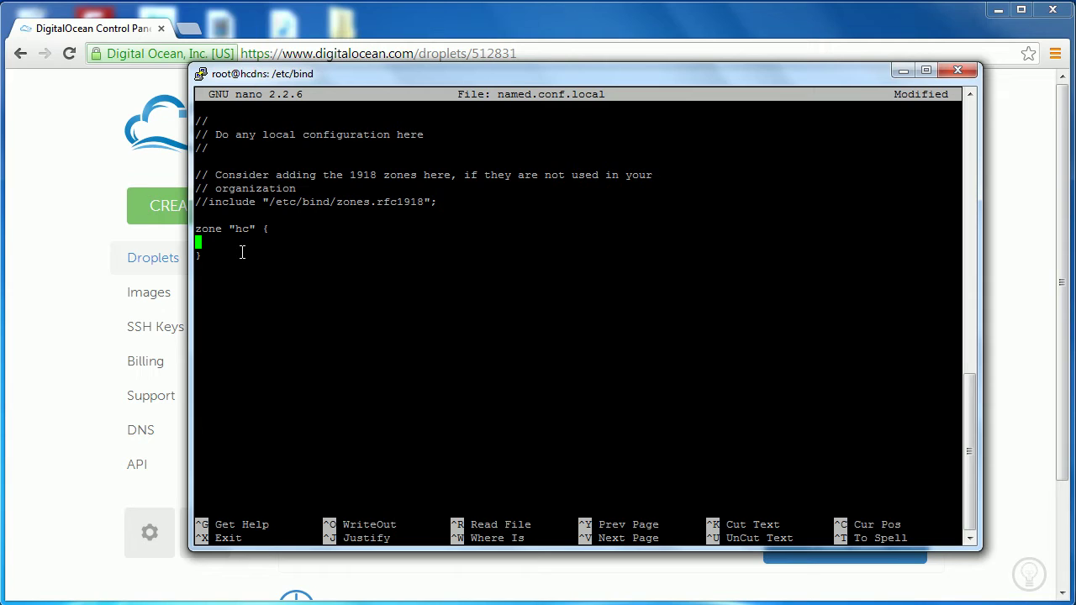
key("Down")
key("Down")
key("Up")
type(";")
Add an indented "type master;" line inside the "hc" zone block, with blank lines around it
key("Up")
key("Return")
key("Return")
key("Up")
key("Tab")
type("type master;")
key("Return")
key("Tab")
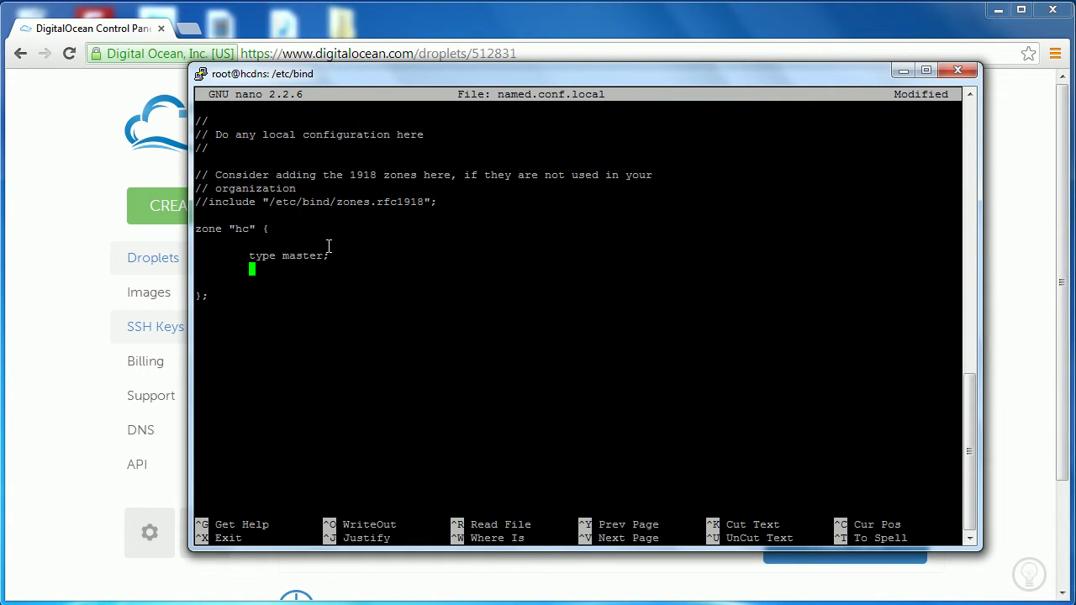
Add the line file "/etc/bind/zones/hc.db"; inside the "hc" zone block
type("file \"\";")
key("Left")
key("Left")
type("/etc/bind/zones/")
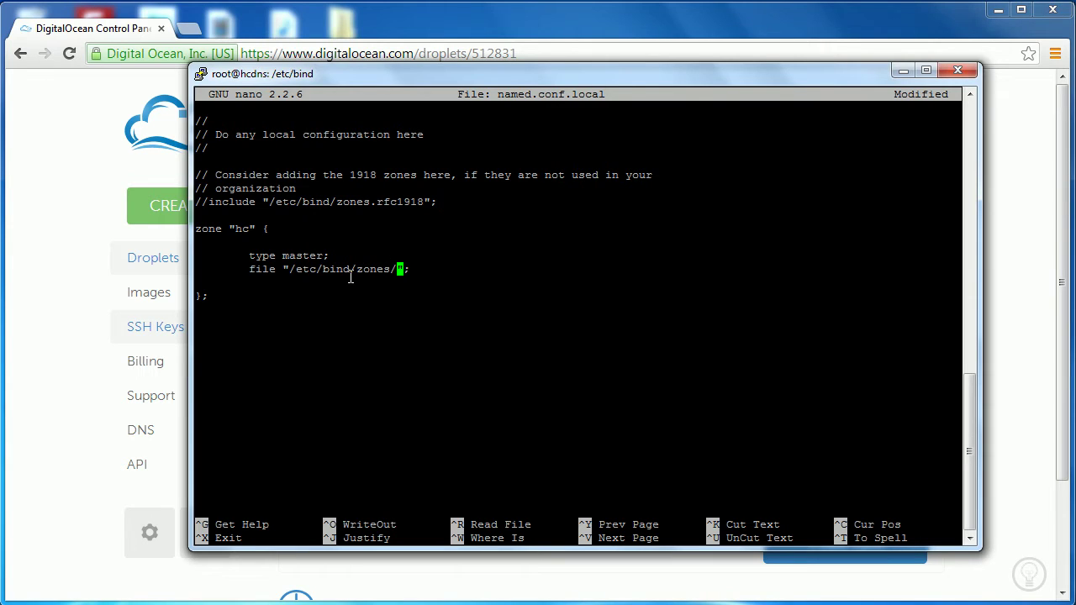
type("hc.db")
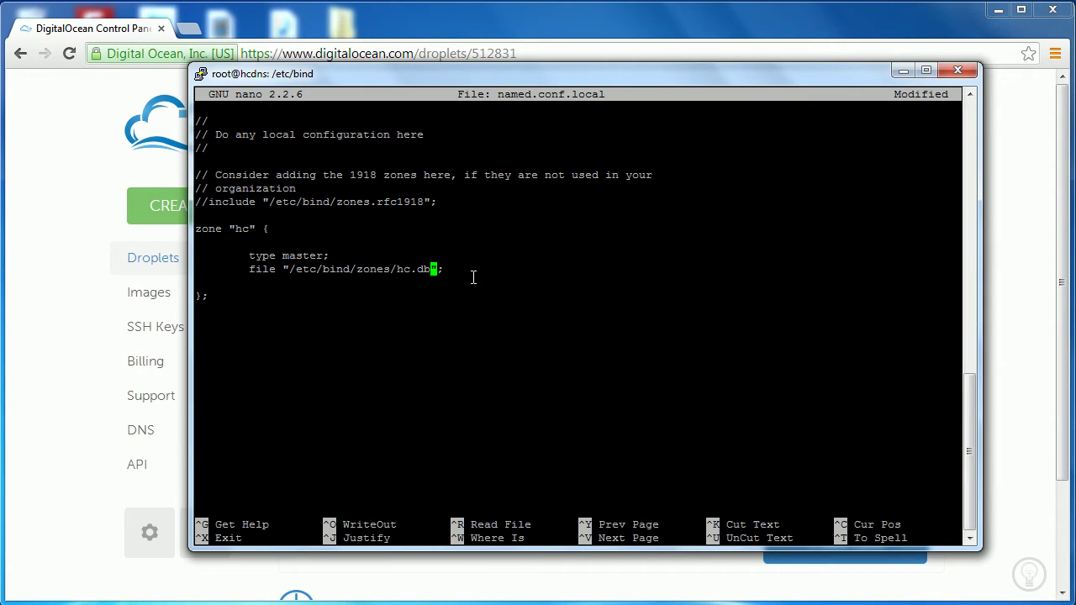
Add a second zone declaration with an empty quoted name and a curly-brace block ending in a semicolon below the "hc" zone
key("Down")
key("Down")
key("Down")
key("Return")
type("zone")
type("\"\" {")
key("Return")
key("Return")
type("};")
Name the second zone "3.2.1.in-addr.arpa"
key("Up")
key("Up")
key("Right")
key("Right")
key("Right")
key("Right")
type("3.2.1-in")
key("Left")
key("Left")
key("Left")
key("Delete")
type(".")
key("Right")
key("Right")
type("-addr.ar")
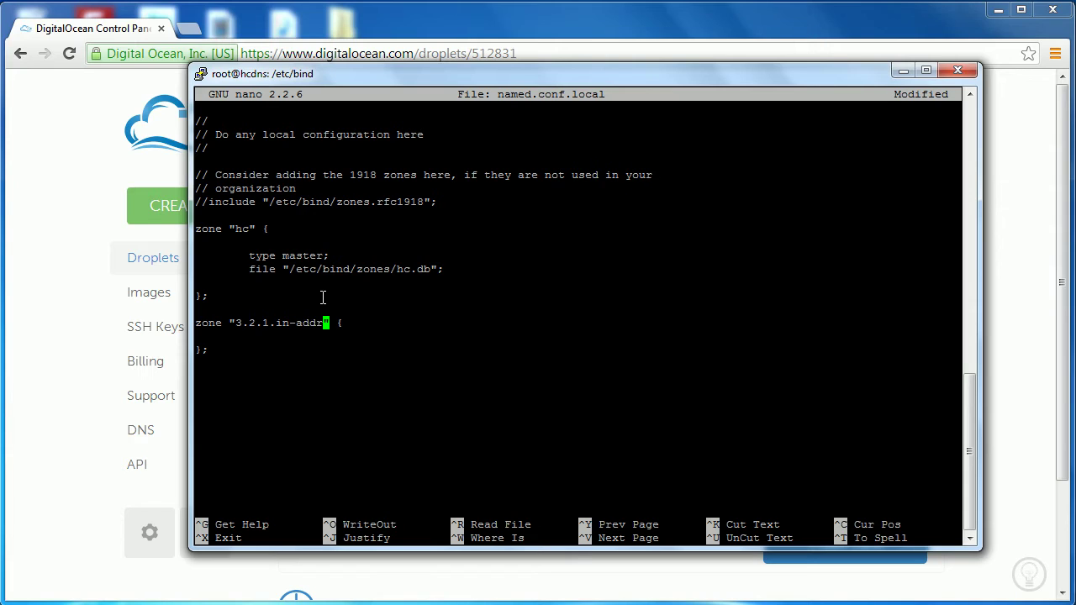
type("pa")
Look up the droplet's IP address in the browser and move the terminal window aside so the address stays in view
key("Left")
key("Left")
key("Left")
key("Left")
key("Left")
key("Left")
key("Left")
key("Left")
key("Left")
key("Left")
key("Left")
key("Left")
key("alt+Tab")
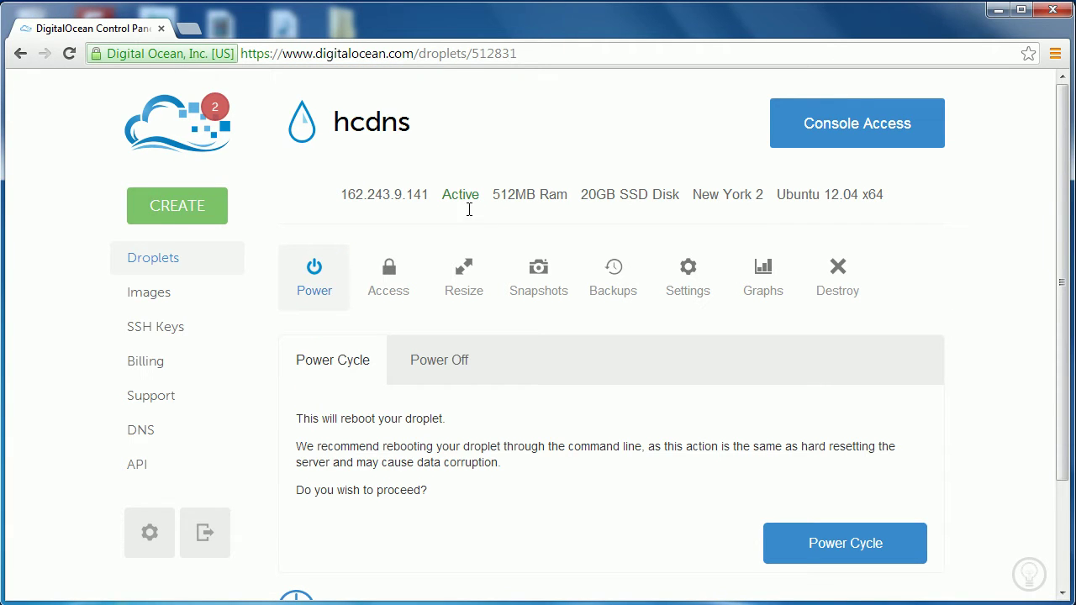
left_click_drag(432, 199, 338, 198)
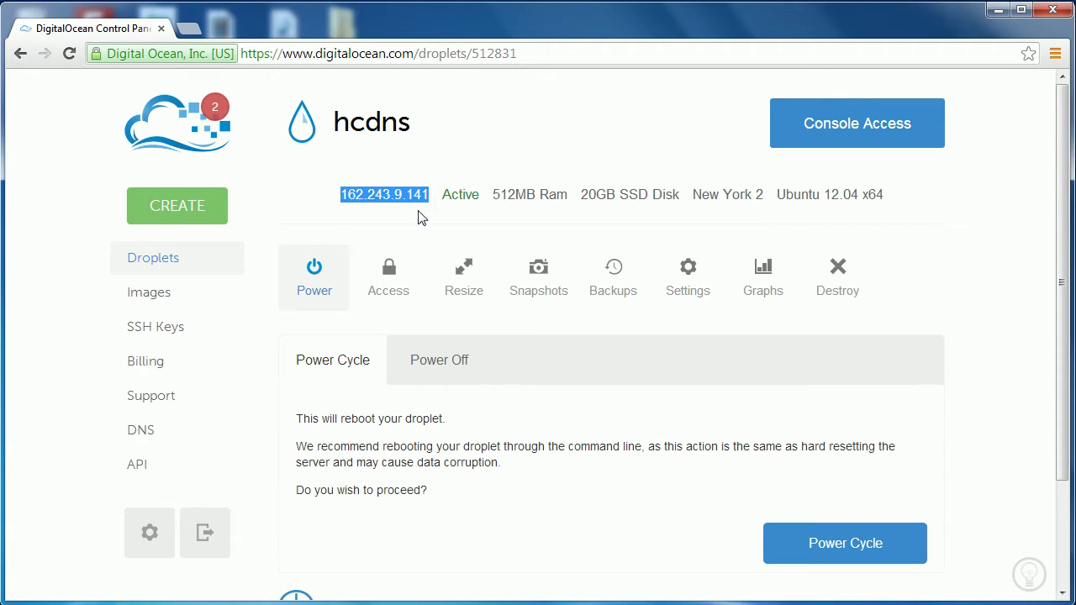
key("alt+Tab")
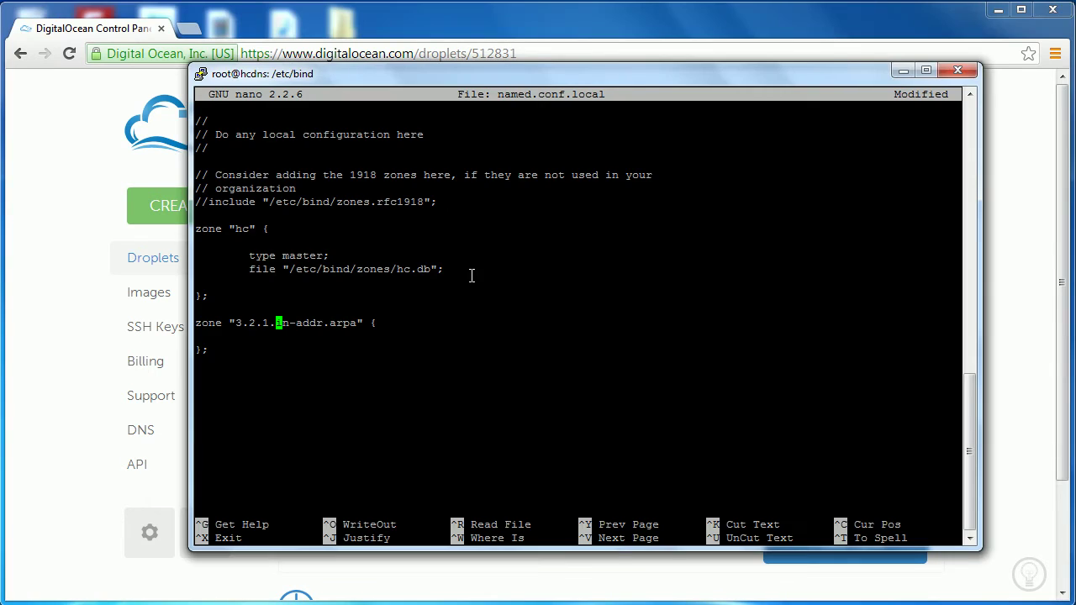
left_click_drag(380, 73, 699, 79)
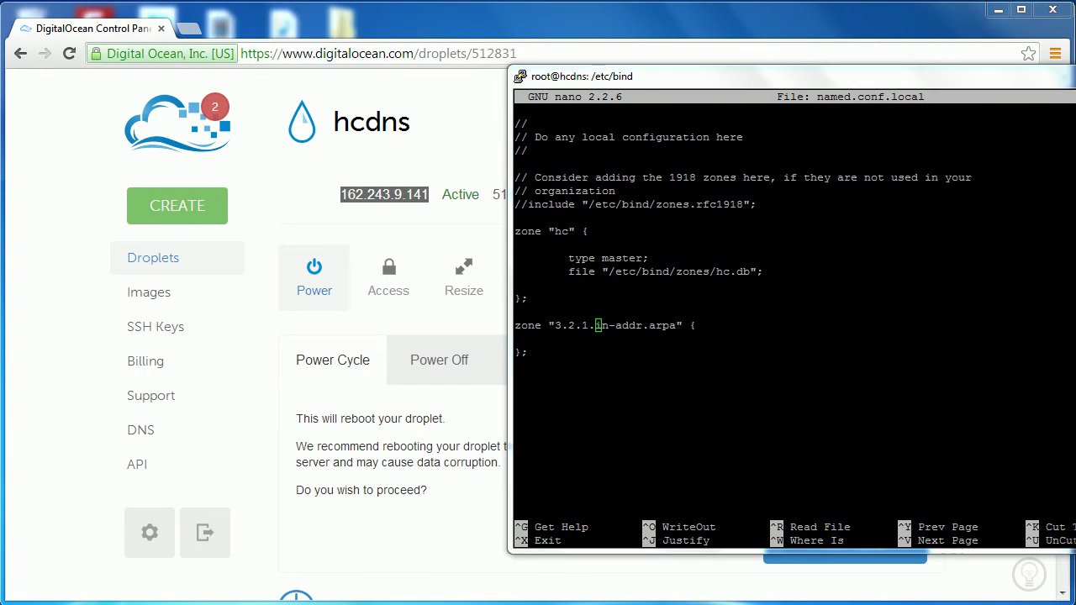
left_click_drag(589, 76, 554, 35)
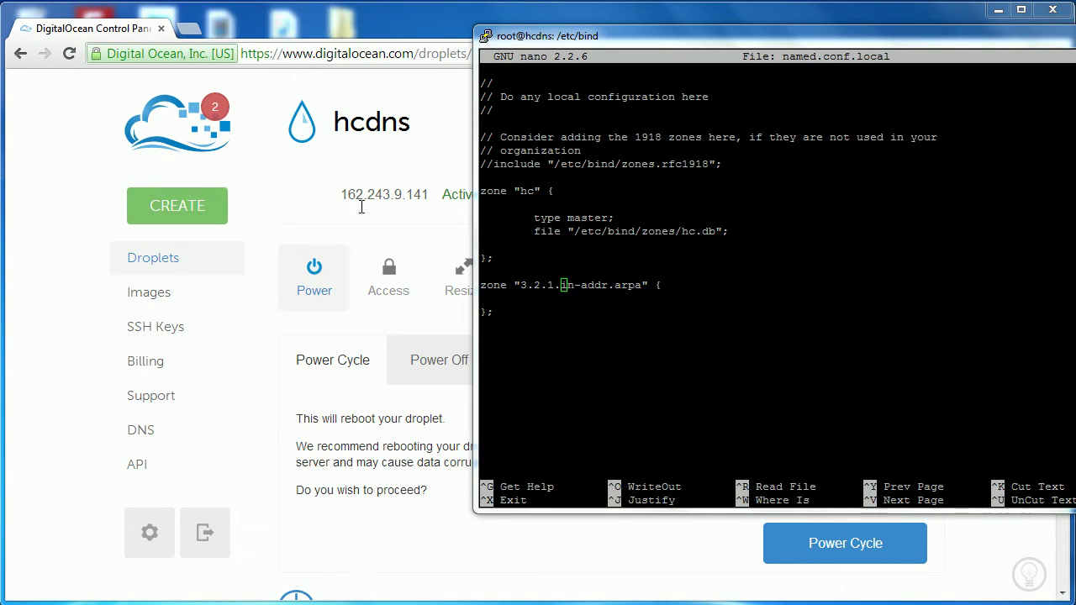
Replace the leading 3 in the reverse zone's name with 141
left_click(535, 297)
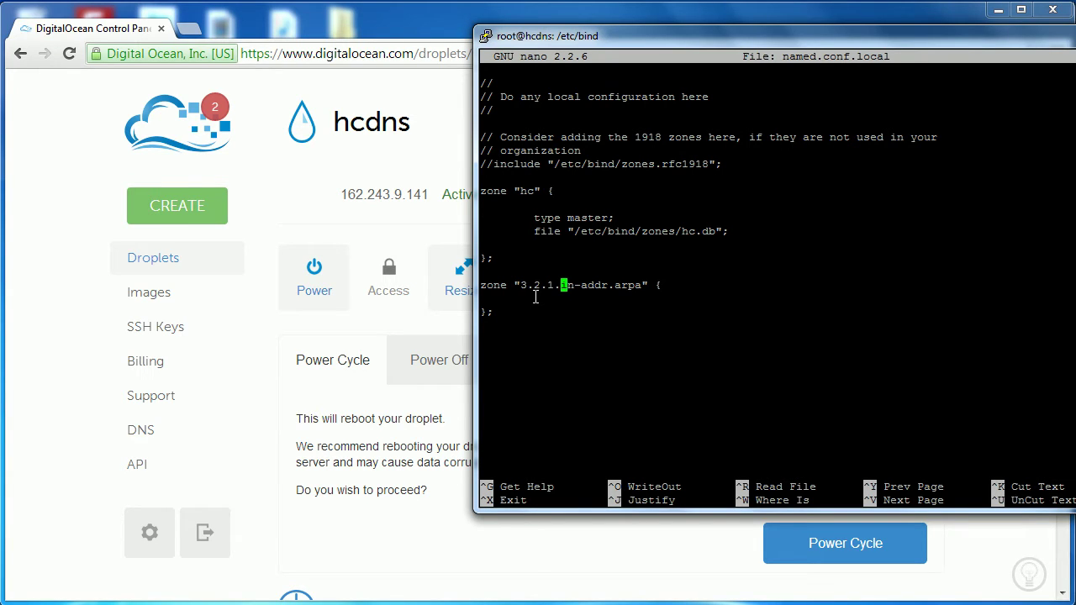
key("Left")
key("Left")
key("Left")
key("Left")
key("Left")
key("Left")
key("Right")
key("BackSpace")
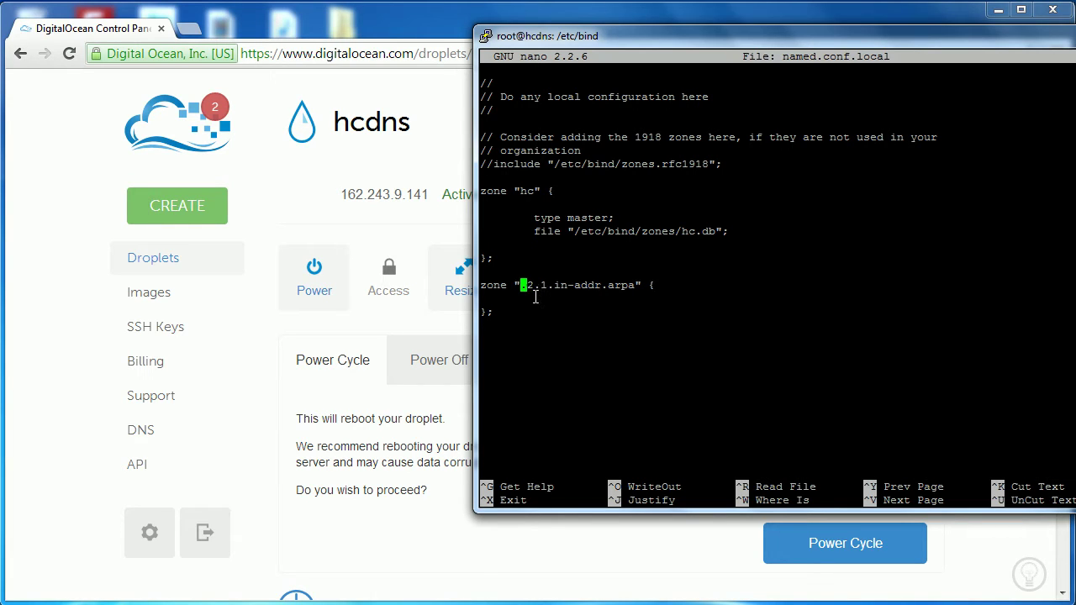
type("141")
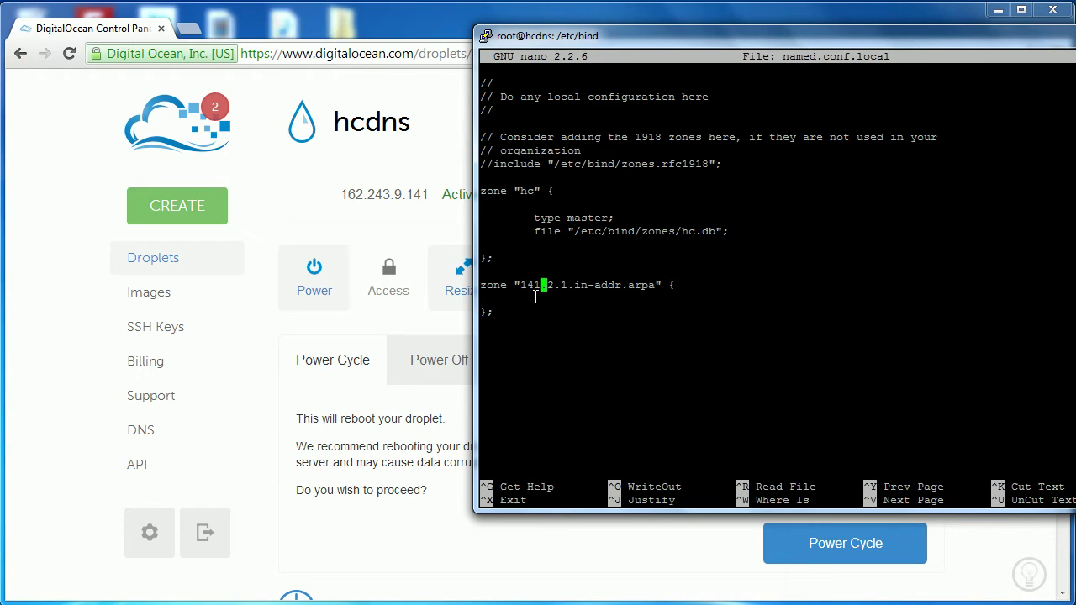
Replace the 2 and the 1 in the reverse zone's name with 9 and 243
key("Right")
key("Right")
key("BackSpace")
type("9")
key("Right")
key("Right")
key("BackSpace")
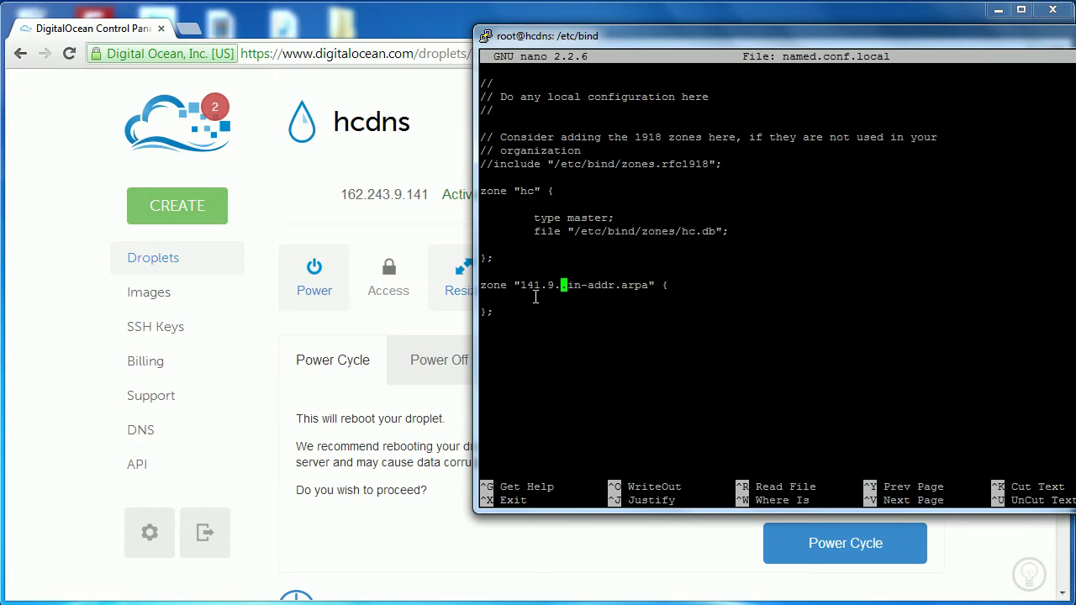
type("243")
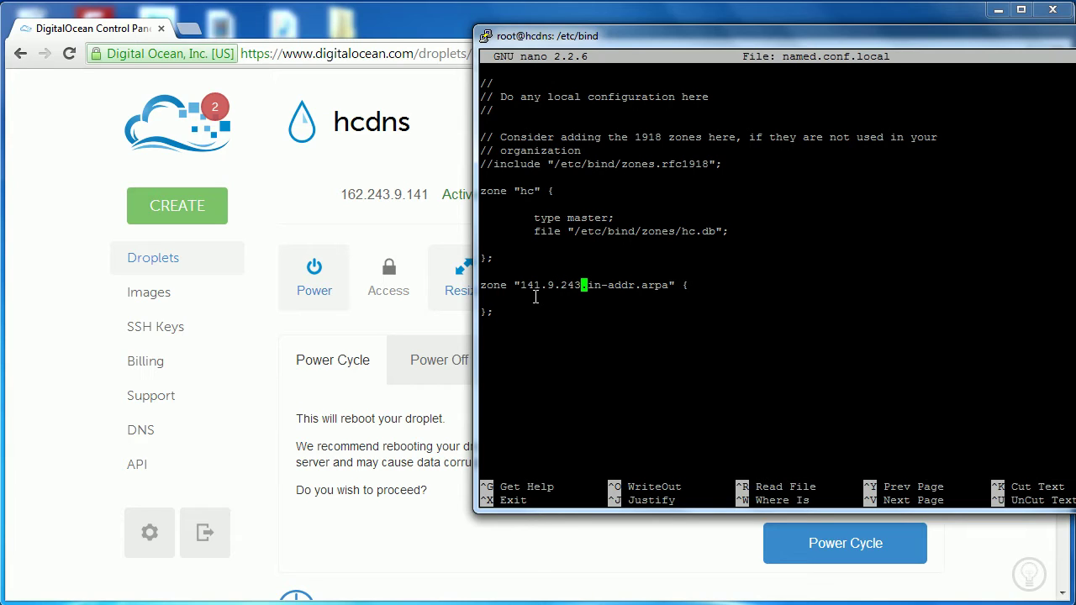
Add indented "type master;" and empty file ""; lines inside the reverse zone block, surrounded by blank lines
key("Down")
key("Return")
key("Return")
key("Up")
key("Tab")
type("type master;")
key("Return")
key("Tab")
type("file \"\";")
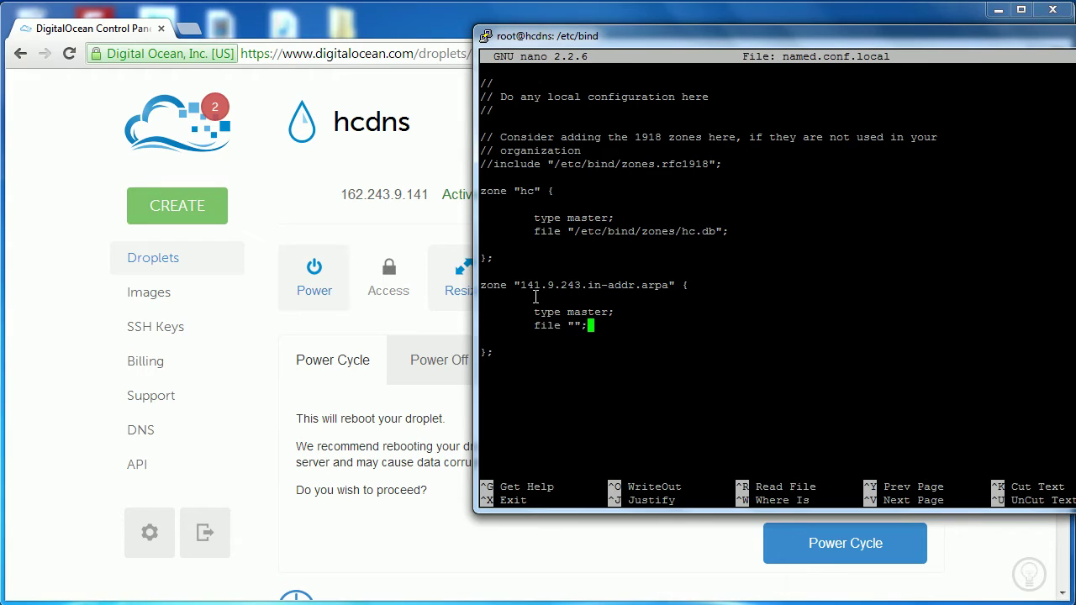
Set the reverse zone's file path to /etc/bind/zones/rev.141.9.243.in-addr.arpa and copy the path
key("Return")
key("Tab")
key("BackSpace")
key("BackSpace")
key("Left")
key("Left")
type("/etc/bind/zones/")
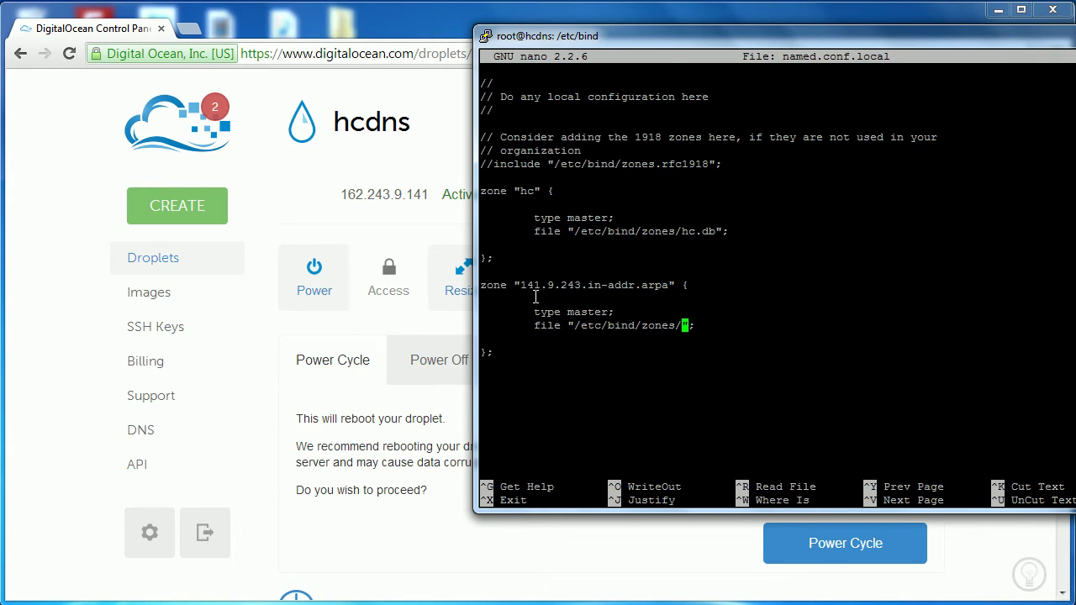
type("rev.13")
key("BackSpace")
type("41.")
type("9.243.in-add")
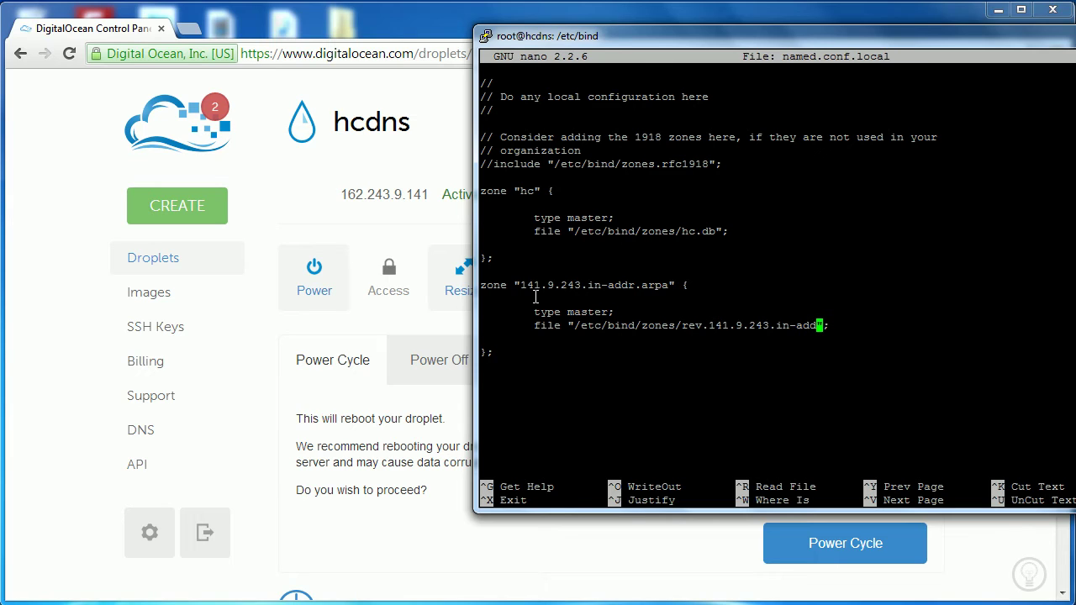
type("r.arpa")
left_click_drag(856, 326, 582, 335)
key("ctrl+c")
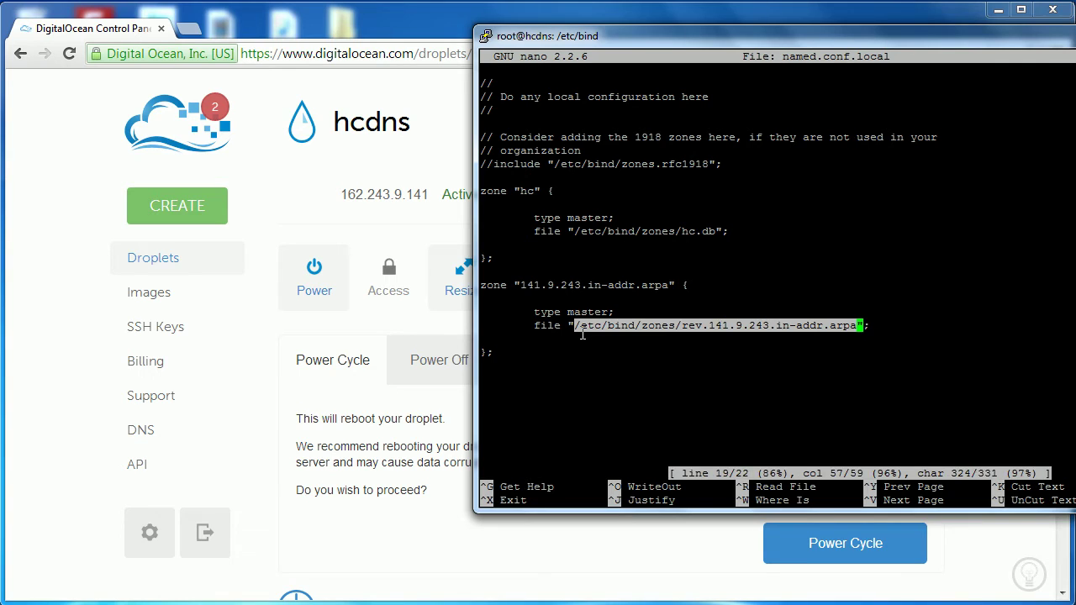
Save named.conf.local, exit the editor and change into the zones directory
key("ctrl+x")
key("y")
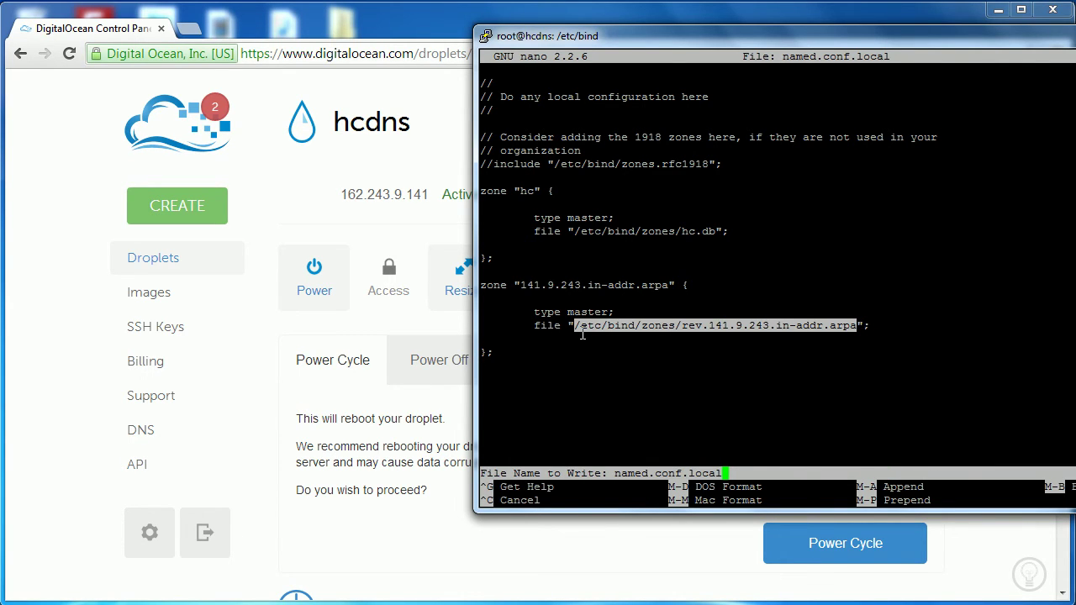
key("Return")
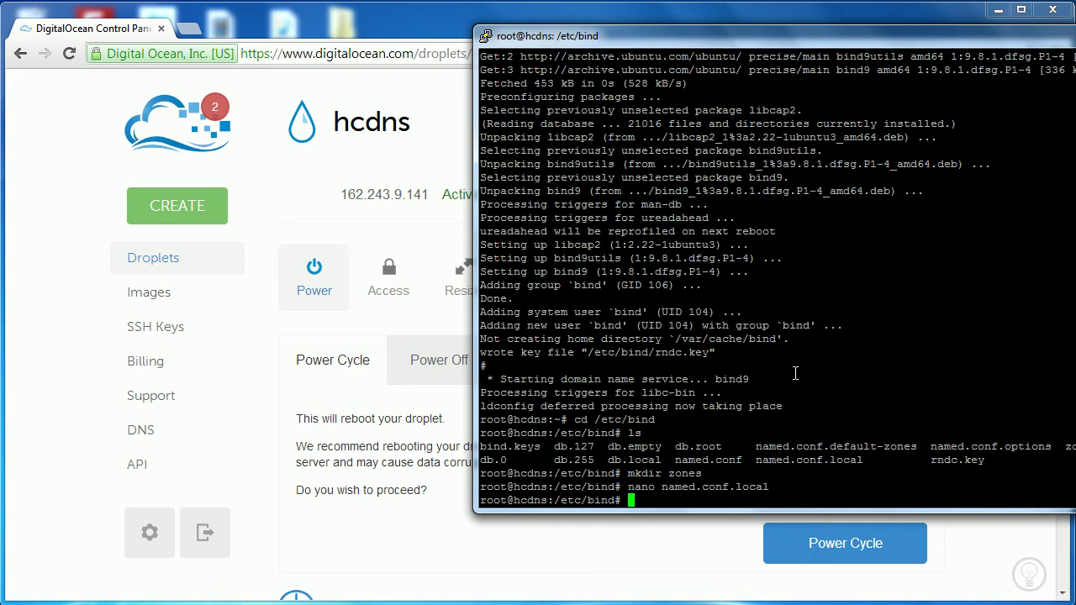
type("cd zones")
key("Return")
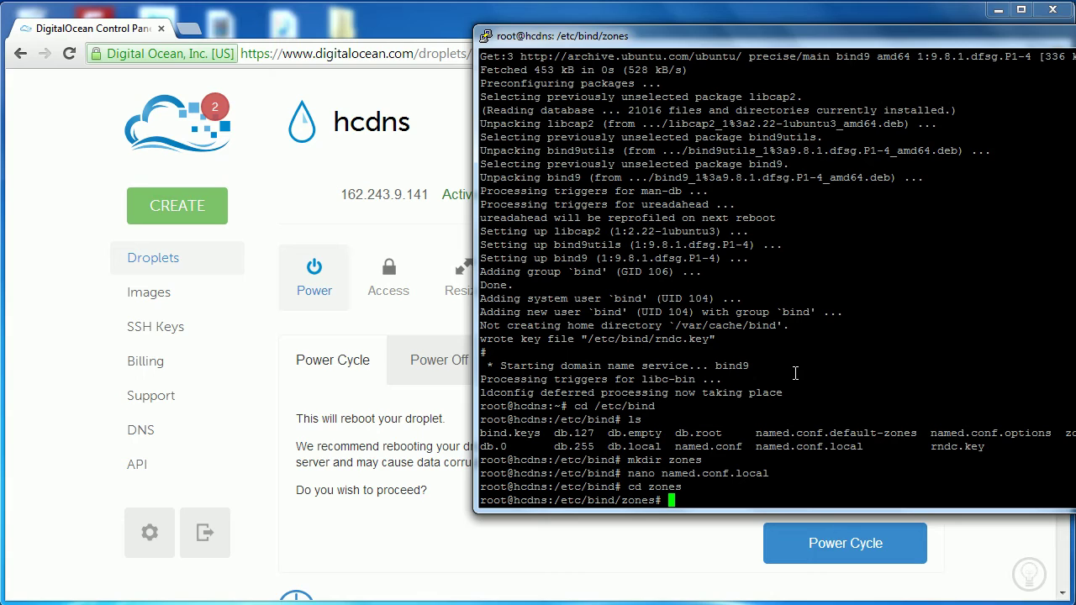
Reopen ../named.conf.local in nano to check the zone file names, and exit it unchanged
type("nano")
type("named.conf.local")
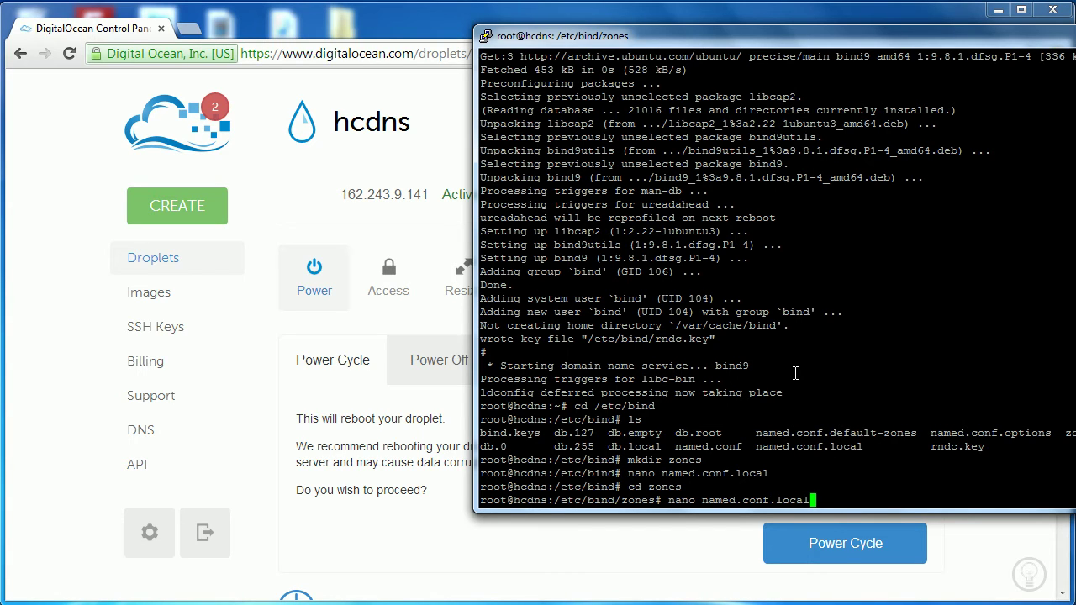
key("Left")
key("Left")
key("Left")
key("Left")
key("Left")
key("Left")
key("Left")
key("Left")
key("Left")
key("Left")
key("Left")
key("Left")
key("Left")
key("Left")
key("Left")
key("Left")
key("Left")
key("Right")
type("../")
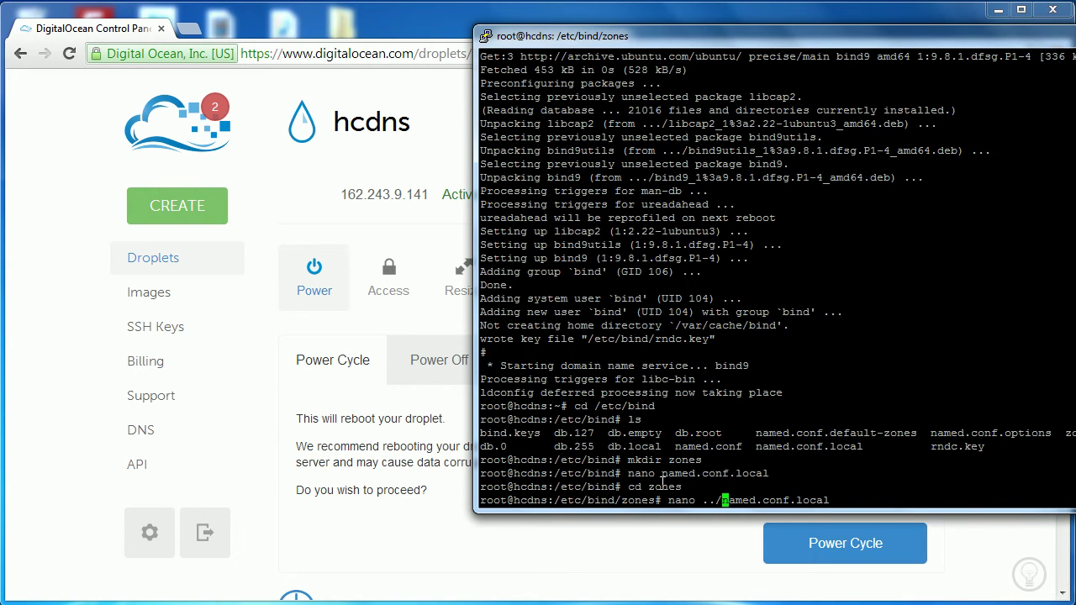
key("Return")
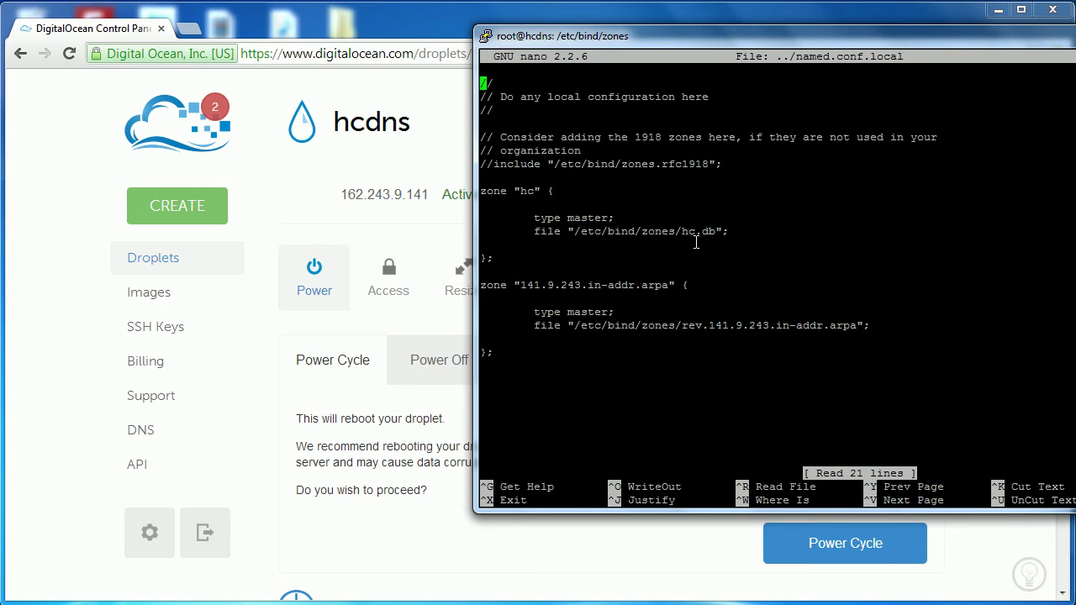
key("ctrl+x")
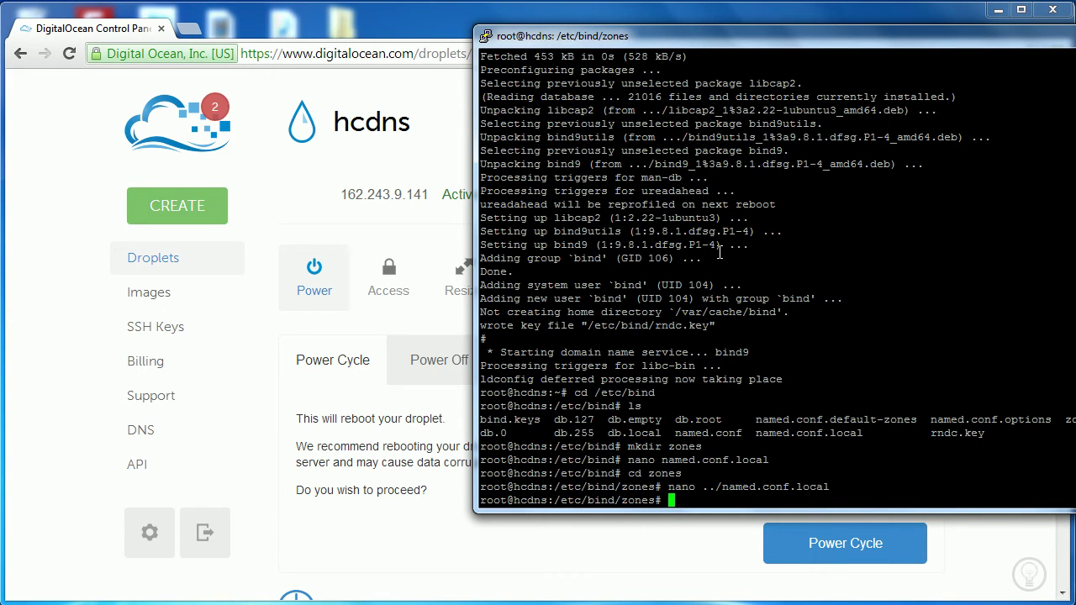
Start a new file hc.db in nano with "$TTL 1h" as its first line
type("nano hc.db")
key("Return")
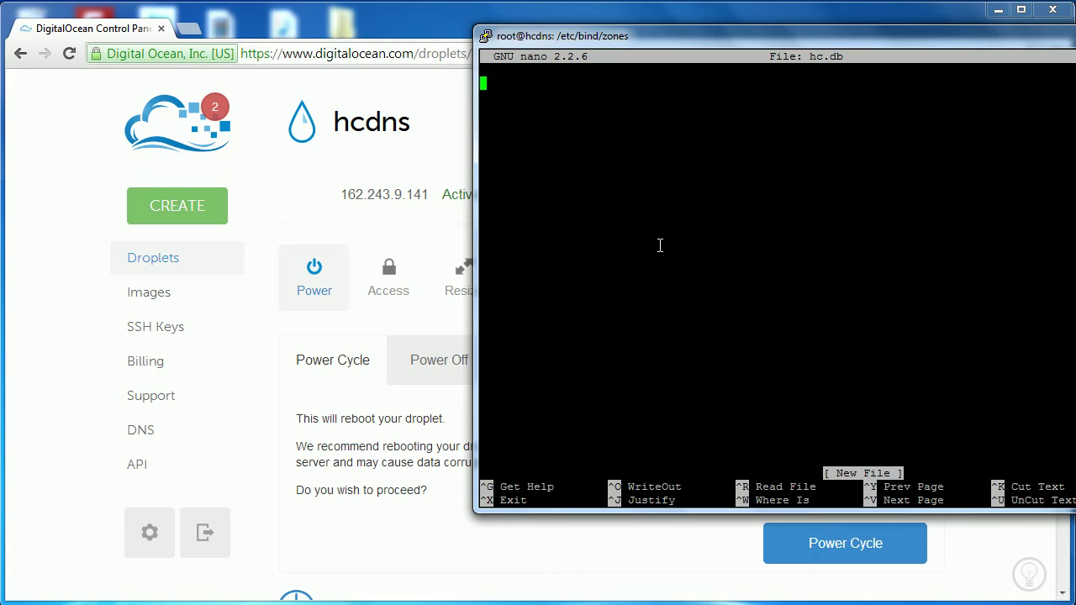
type("$TTL 1h")
key("Return")
Begin the SOA record on the second line with "hc. IN SOA server.hc. admin.server.hc.", separating the first fields with tabs
type("hc.")
key("Tab")
key("Tab")
key("BackSpace")
type("IN")
key("Tab")
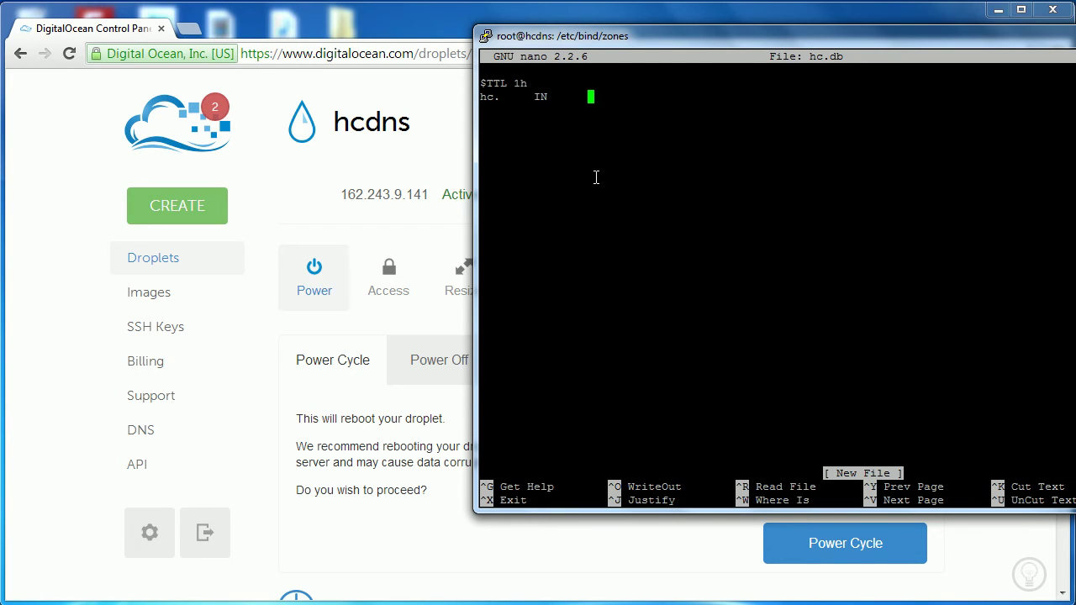
type("SOA server.hc")
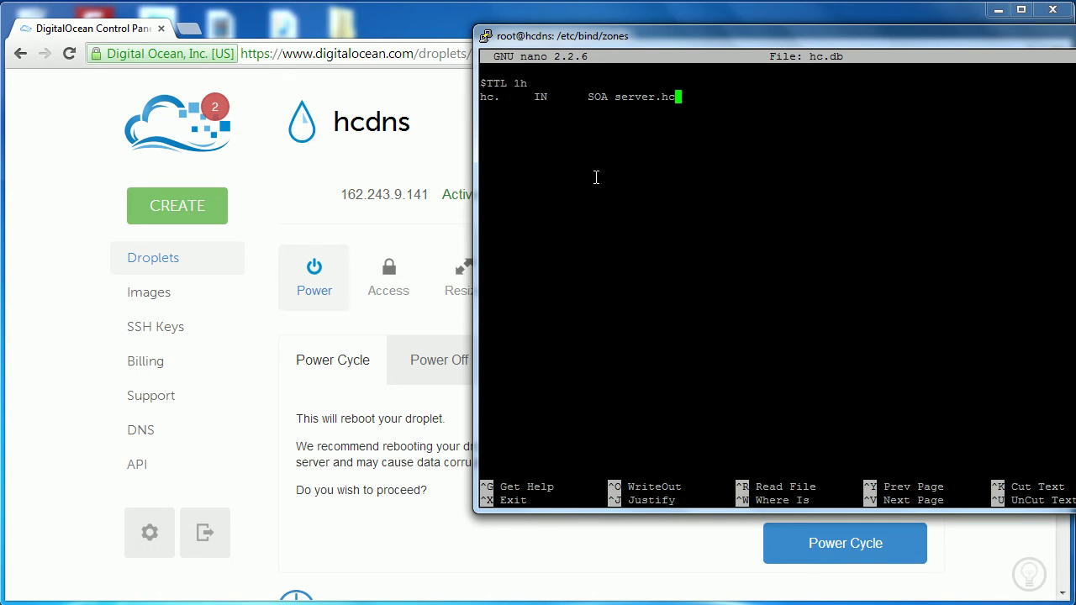
type(". admin.server.hc.")
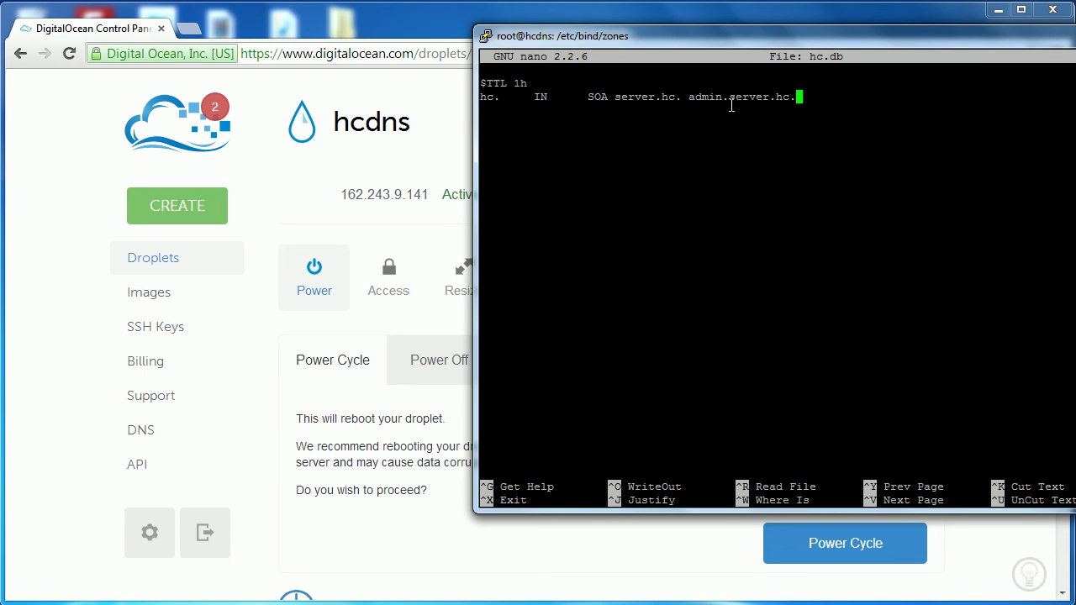
type("(")
key("Return")
key("Return")
key("Return")
type(")")
key("Up")
key("Tab")
key("Up")
key("Tab")
key("Tab")
type("2013092901")
Add the values 28800 and 3600 on separate indented lines below the SOA serial
key("Return")
key("Tab")
key("Tab")
type("28800")
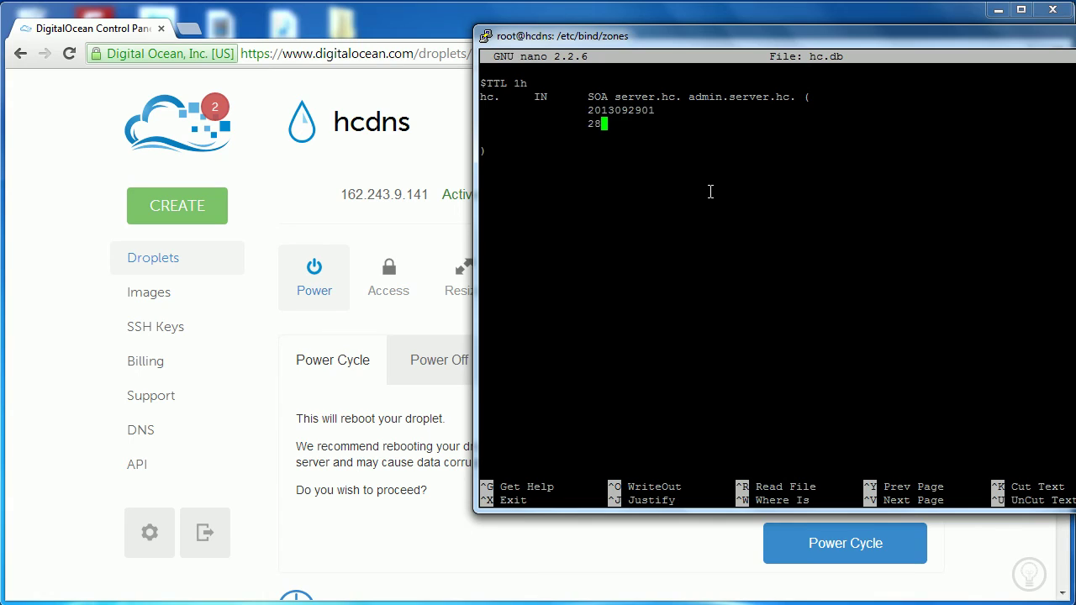
key("Return")
key("Tab")
key("Tab")
type("3600")
Add the value 604800 on an indented line below 3600, followed by another indented empty line
key("Return")
key("Tab")
key("Tab")
type("64")
key("BackSpace")
type("04800")
key("Return")
key("Tab")
key("Tab")
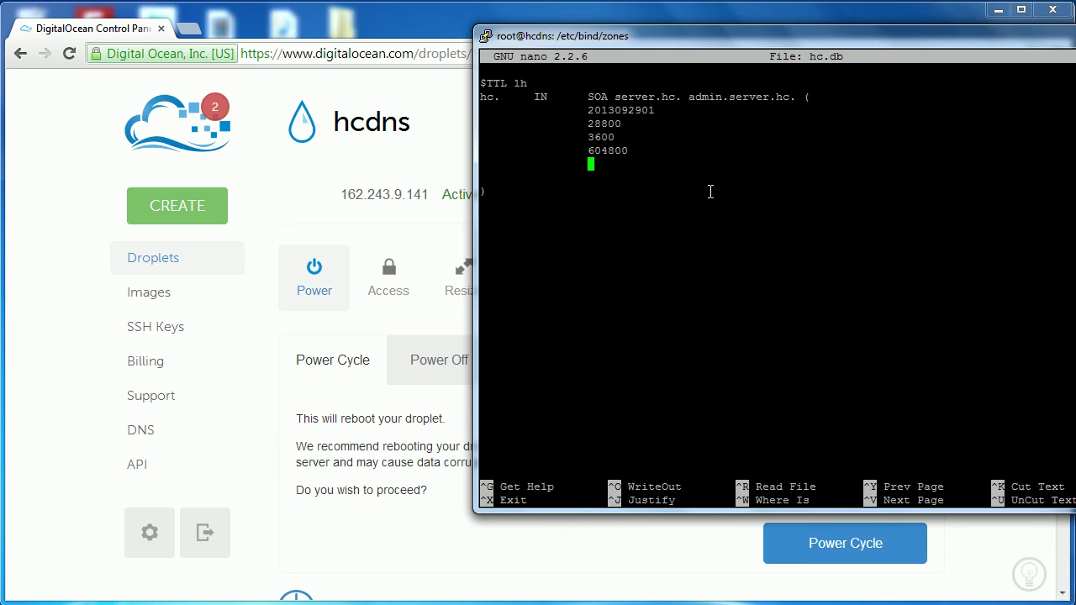
Complete the SOA values with 38400 on its own indented line, directly above the closing parenthesis
type("38400")
key("Return")
key("Tab")
key("BackSpace")
key("BackSpace")
key("Down")
Add the tab-separated NS record "hc. IN NS server.hc." after a blank line below the SOA block
key("Return")
key("Return")
type("hc.")
key("Tab")
type("IN")
key("Tab")
key("BackSpace")
key("Tab")
type("NS")
key("Tab")
type("server.")
type("hc.")
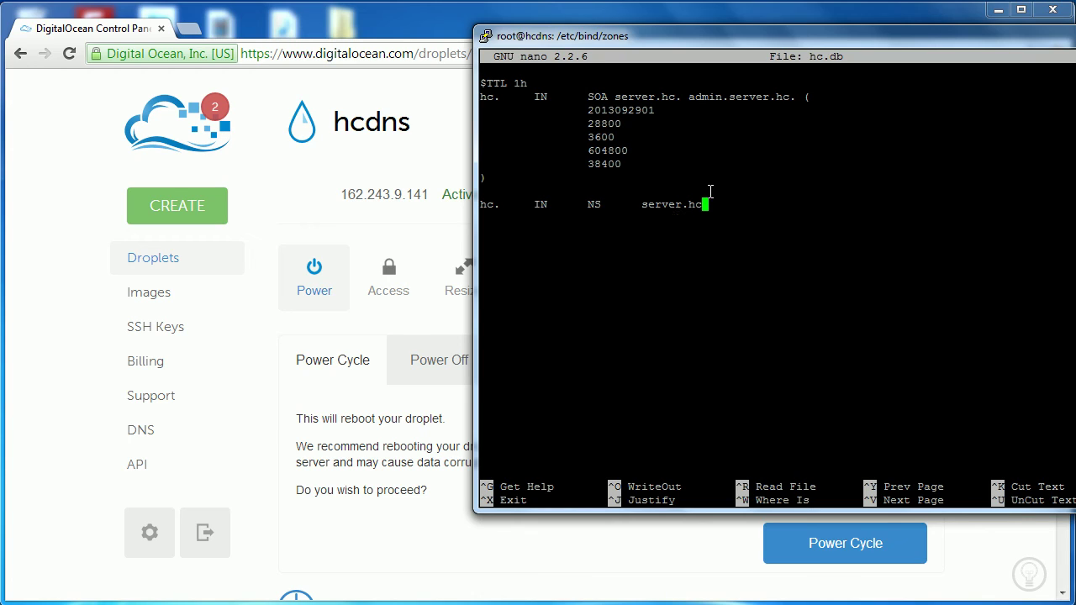
Add an A record for "server" pointing to 192.81.210.96 below the NS record, with tab-separated fields
key("Return")
type("server")
key("Tab")
type("IN")
key("Tab")
type("A")
key("Tab")
type("192.")
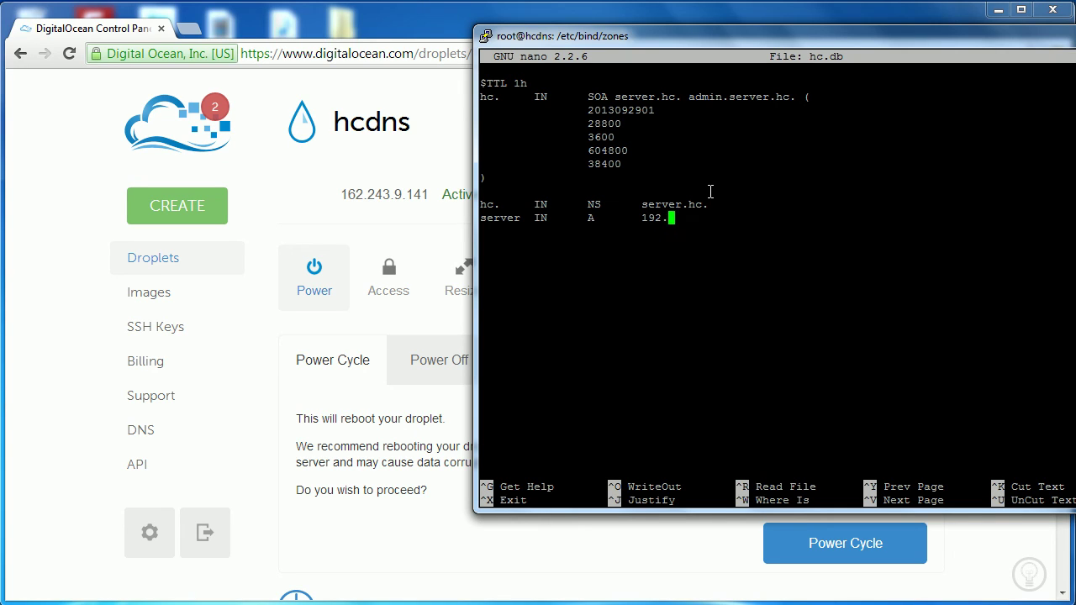
type("81.210.96")
Copy the server record's address, view 192.81.210.96 in the browser, and return to the zone file in the terminal
left_click_drag(744, 228, 650, 224)
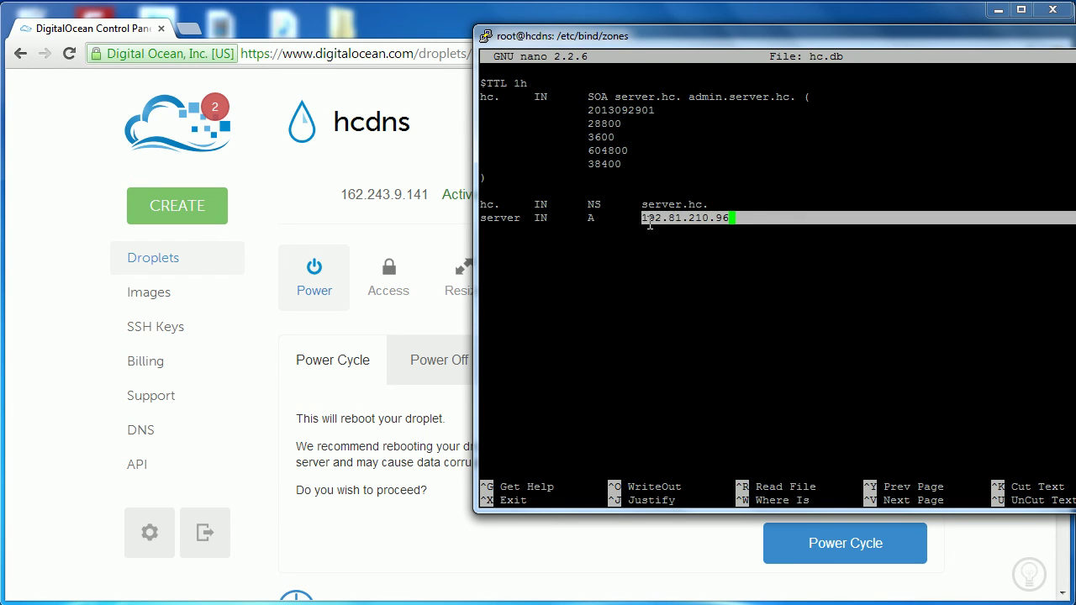
left_click(252, 37)
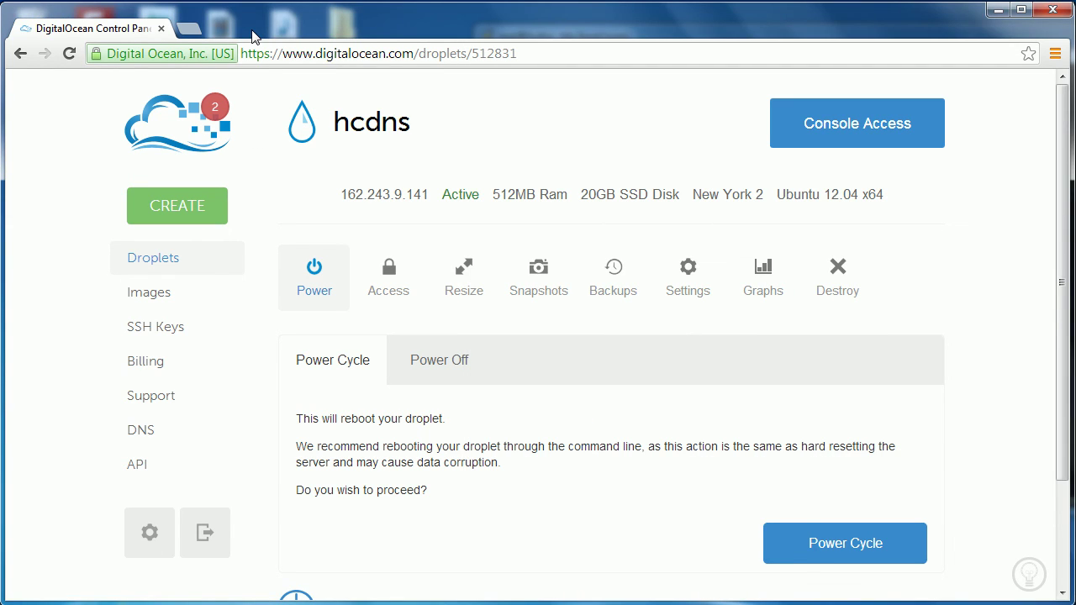
left_click(318, 54)
key("ctrl+v")
key("Return")
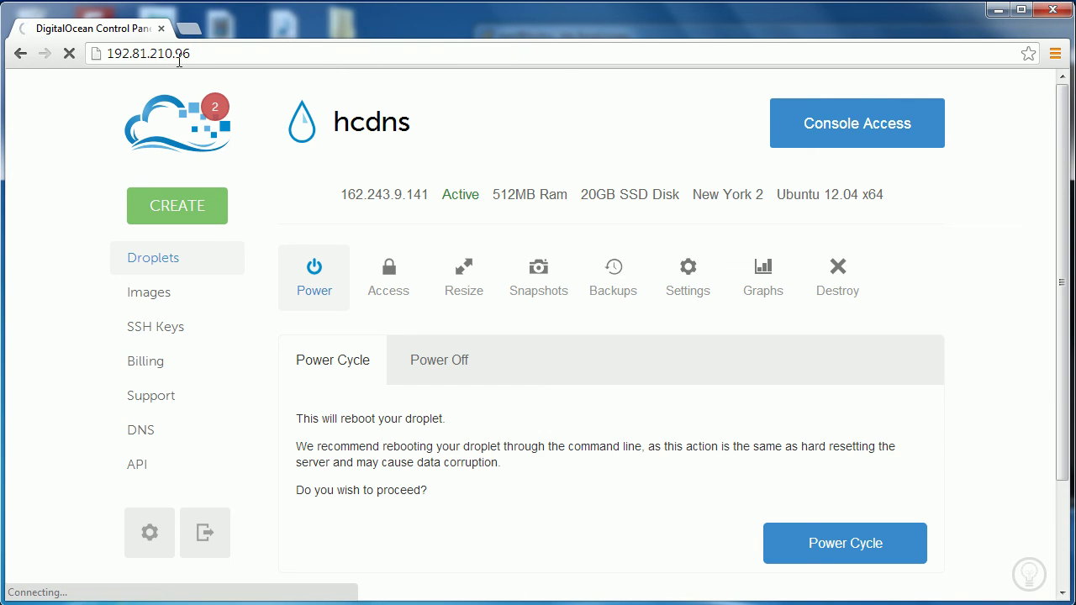
left_click_drag(173, 56, 149, 55)
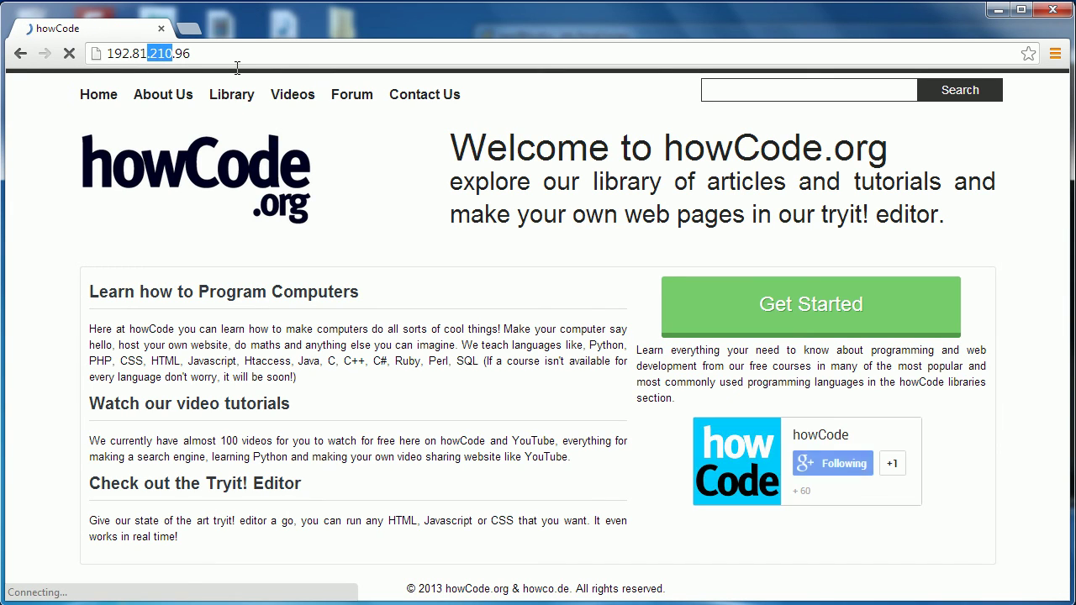
left_click(20, 53)
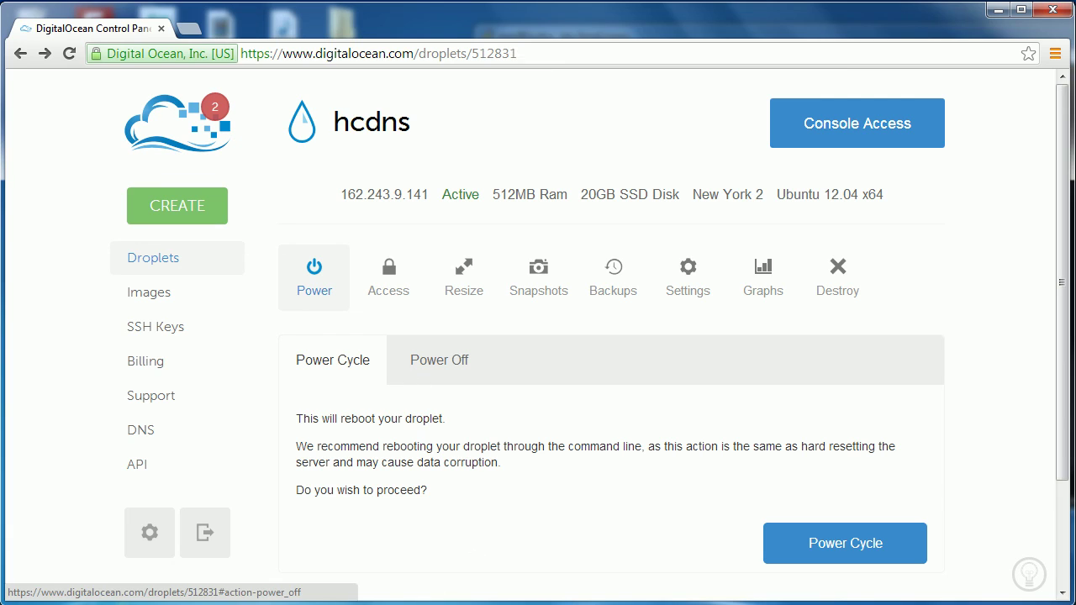
left_click(379, 577)
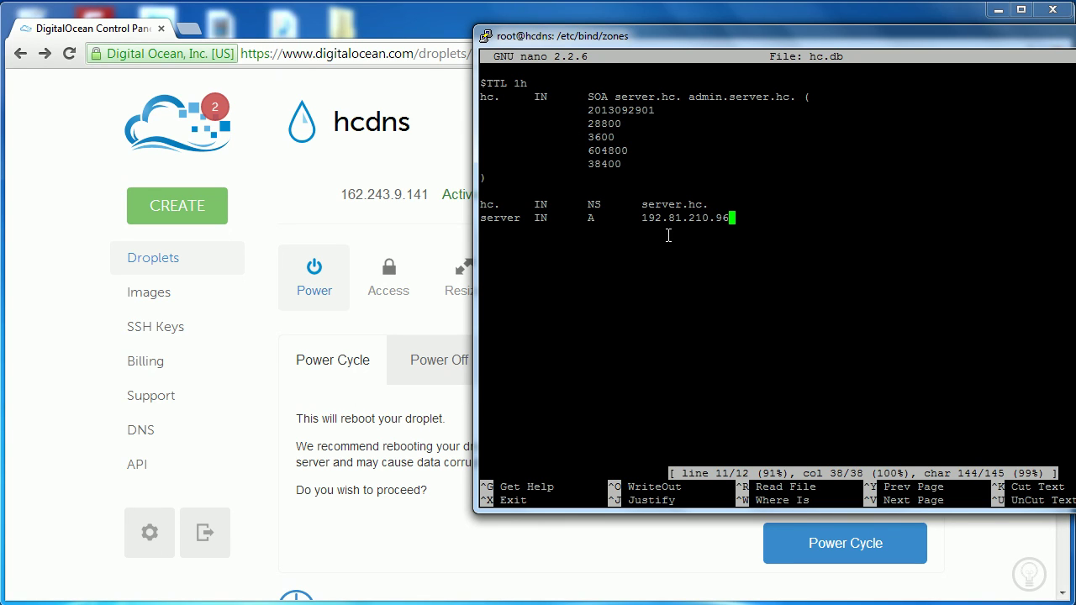
Add an A record for "test" pointing to 192.81.210.96 below the server record, with tab-separated fields
key("Return")
type("test")
key("Tab")
type("IN")
key("Tab")
type("A")
key("Tab")
type("192.81.210.96")
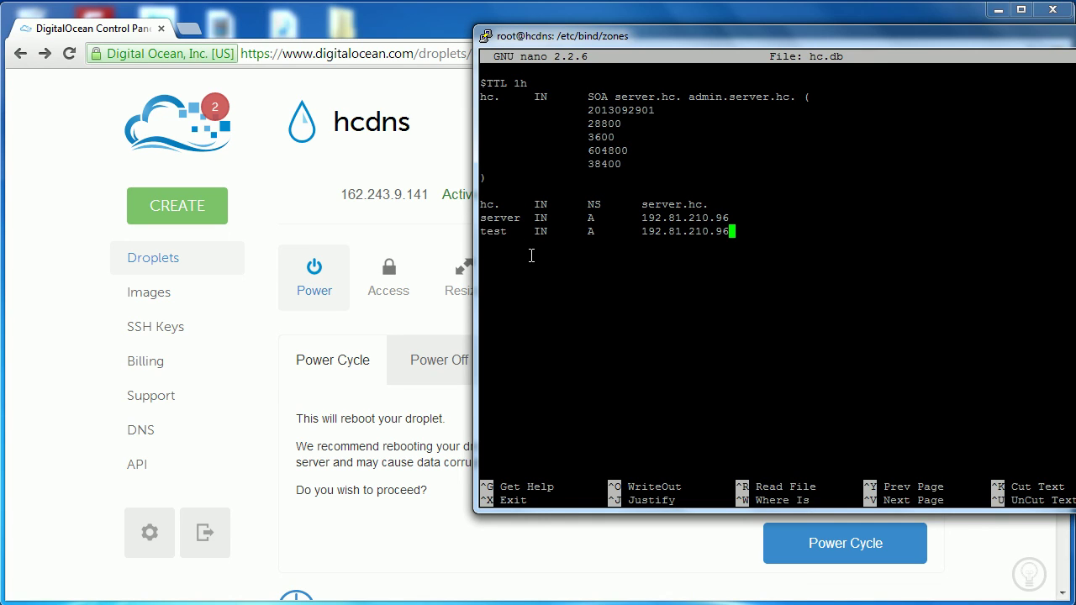
Save the zone file as hc.db and exit the nano editor
key("ctrl+x")
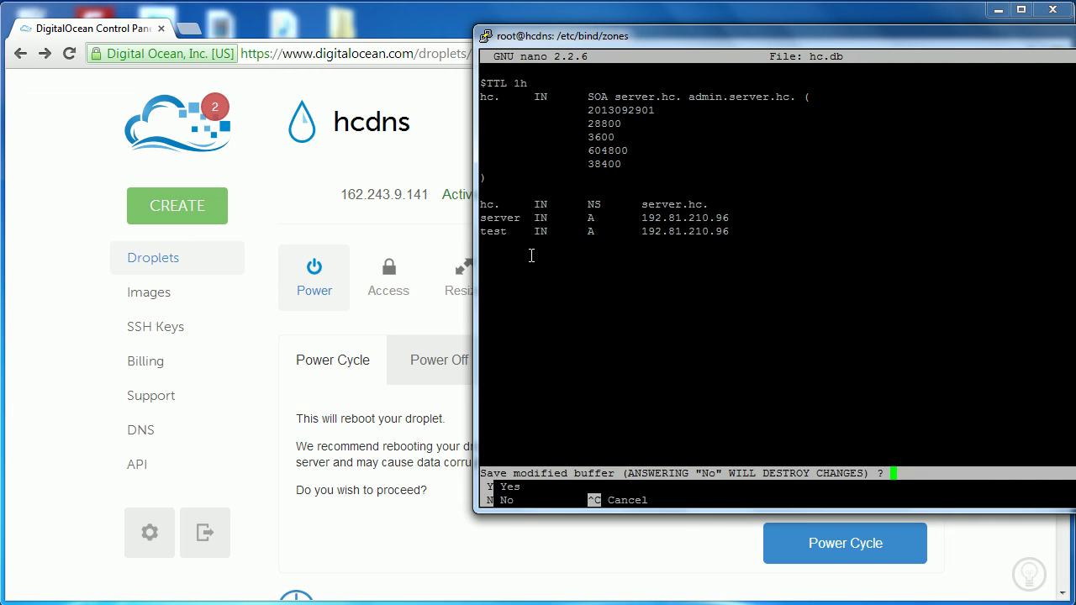
key("y")
key("Return")
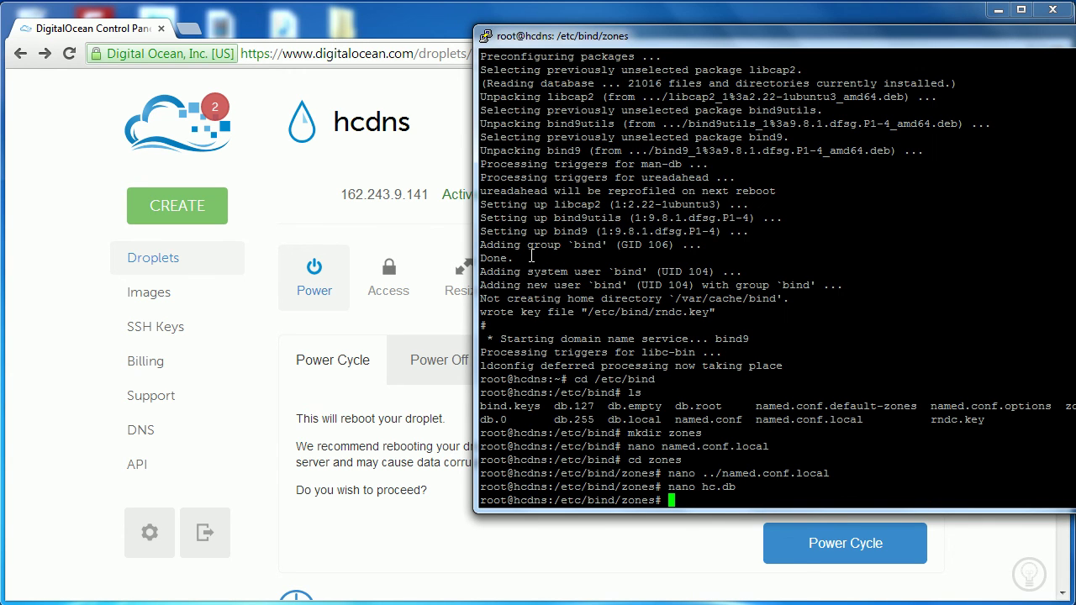